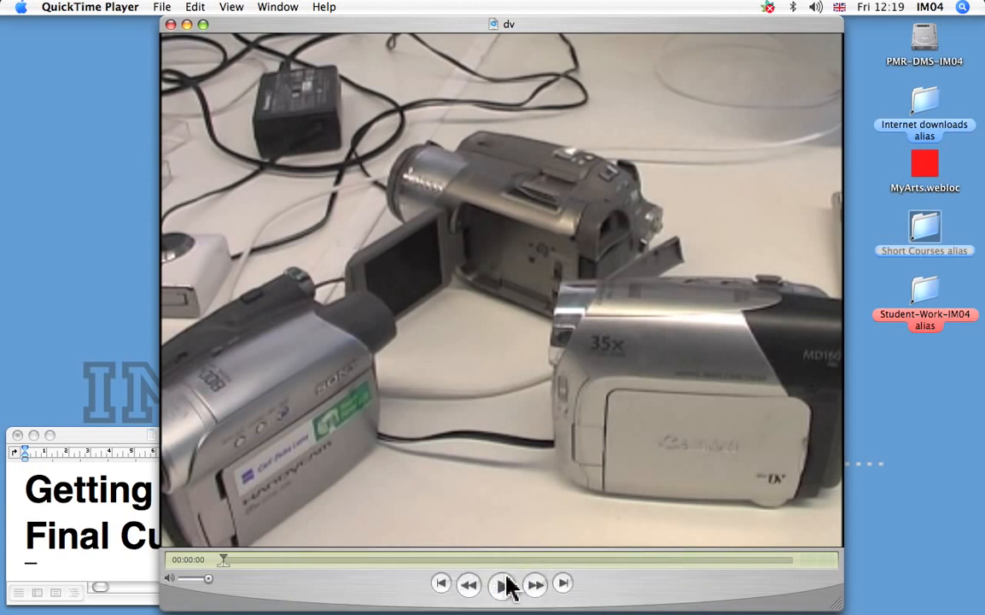
Play the dv camcorder movie and minimise its window.
click(504, 586)
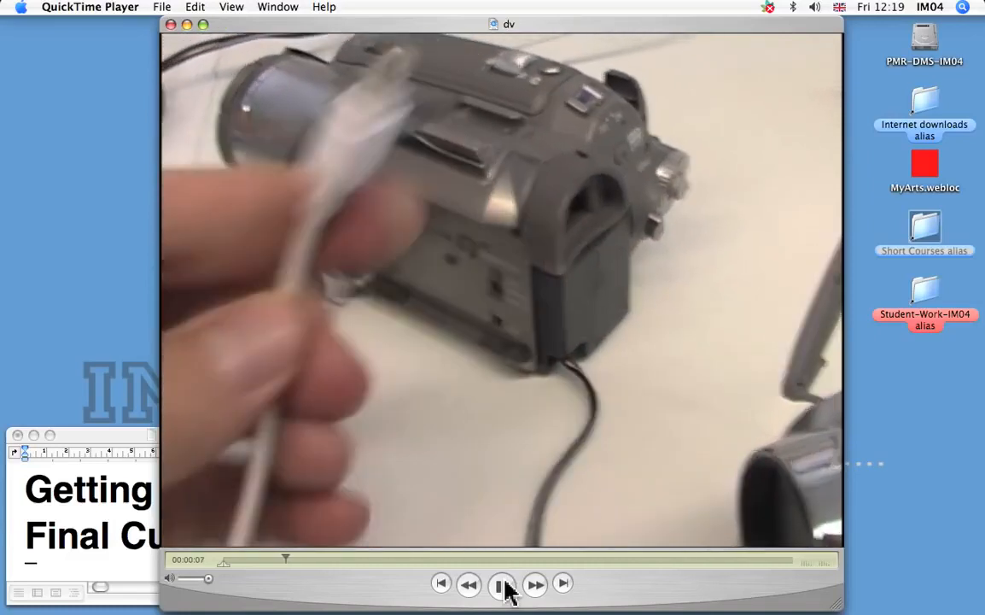
key(XF86AudioRaiseVolume)
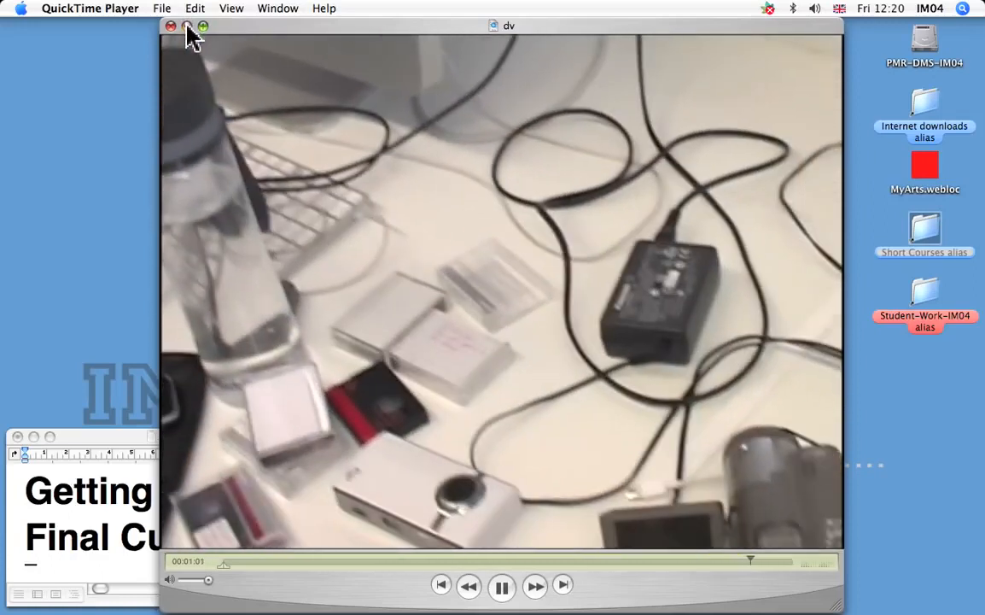
click(187, 26)
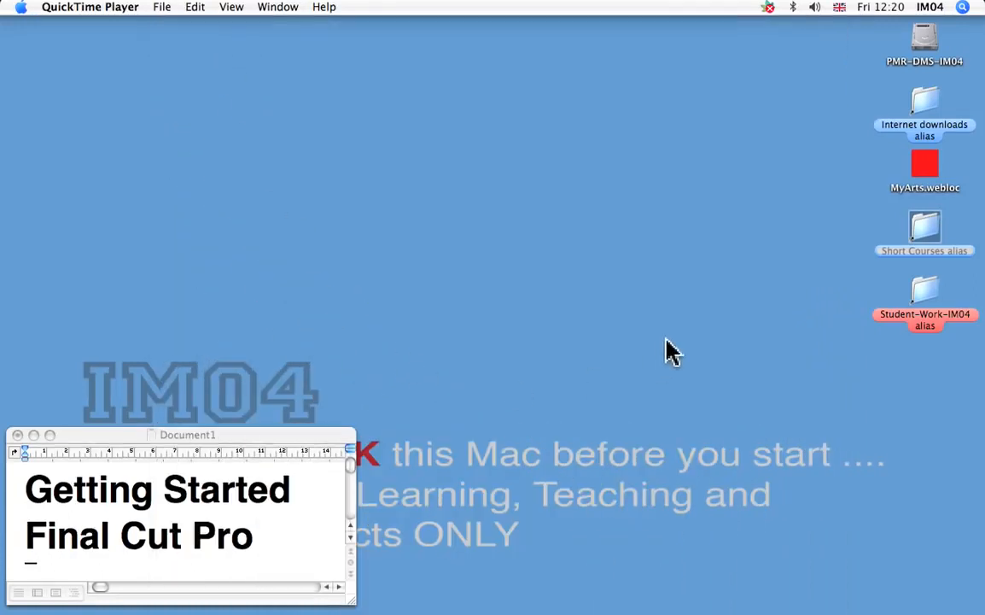
Launch Final Cut Pro from the Applications folder on the PMR-DMS-IM04 drive.
double_click(925, 42)
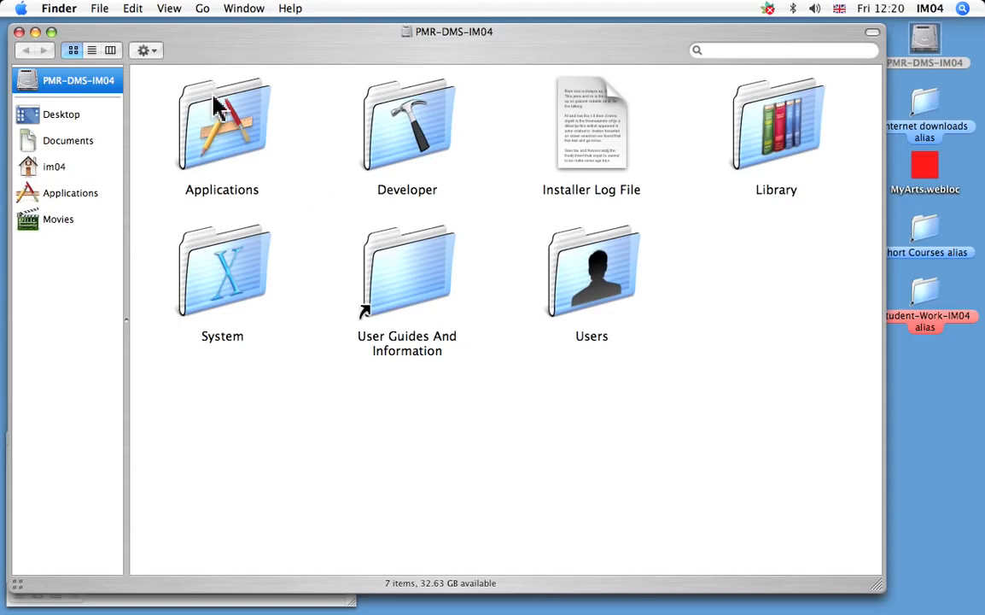
double_click(216, 138)
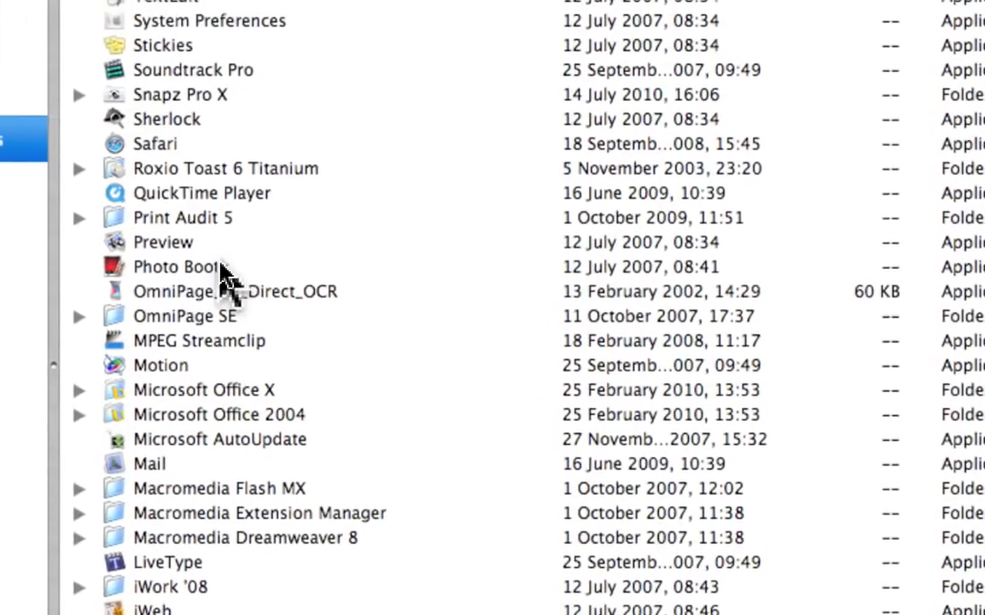
scroll(286, 320, down, 5)
scroll(226, 281, down, 8)
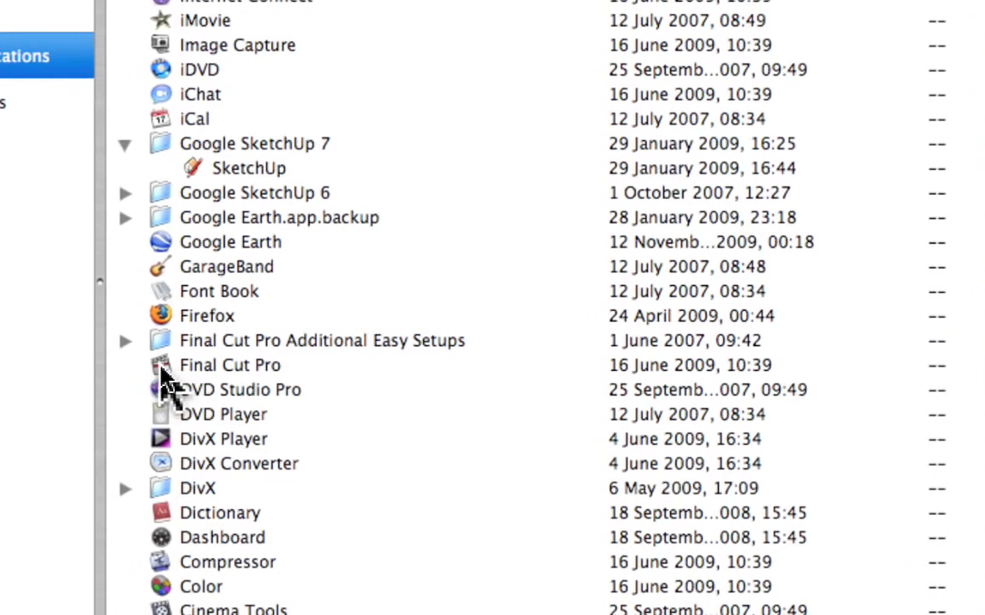
click(165, 372)
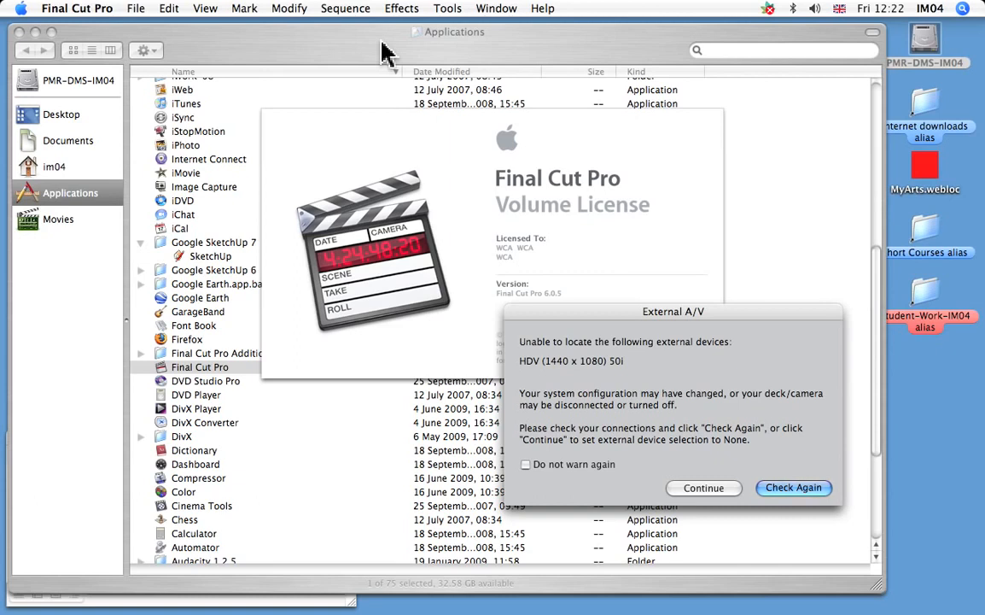
Recheck for the missing HDV (1440 x 1080) 50i external device, then continue starting up without it.
click(794, 485)
click(794, 486)
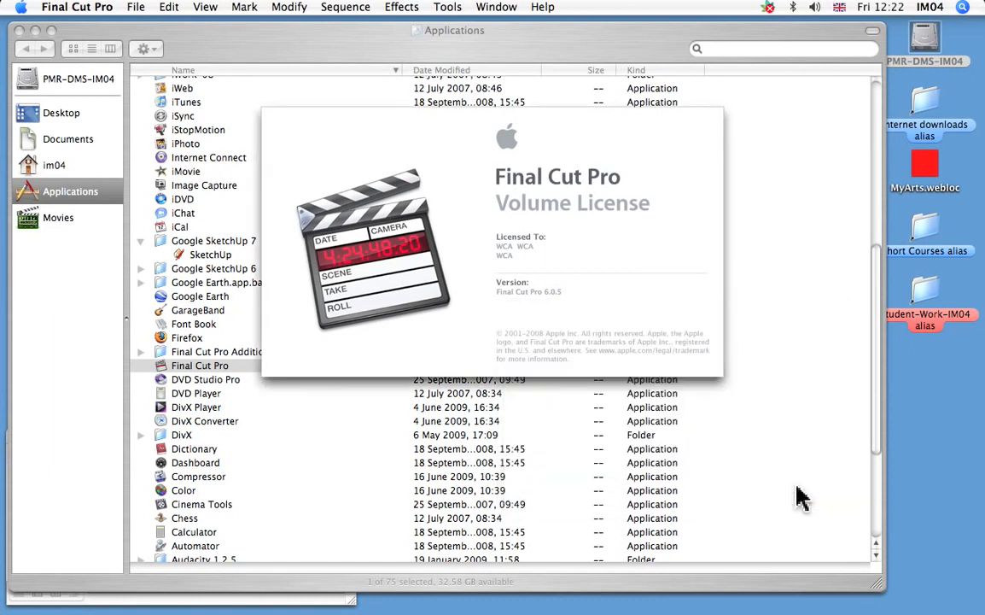
click(796, 489)
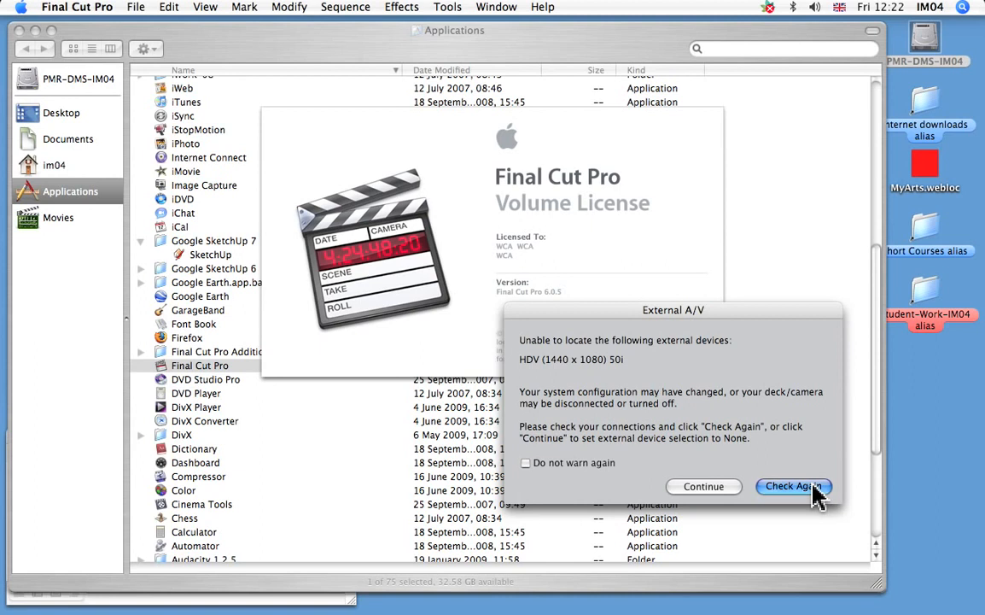
click(712, 490)
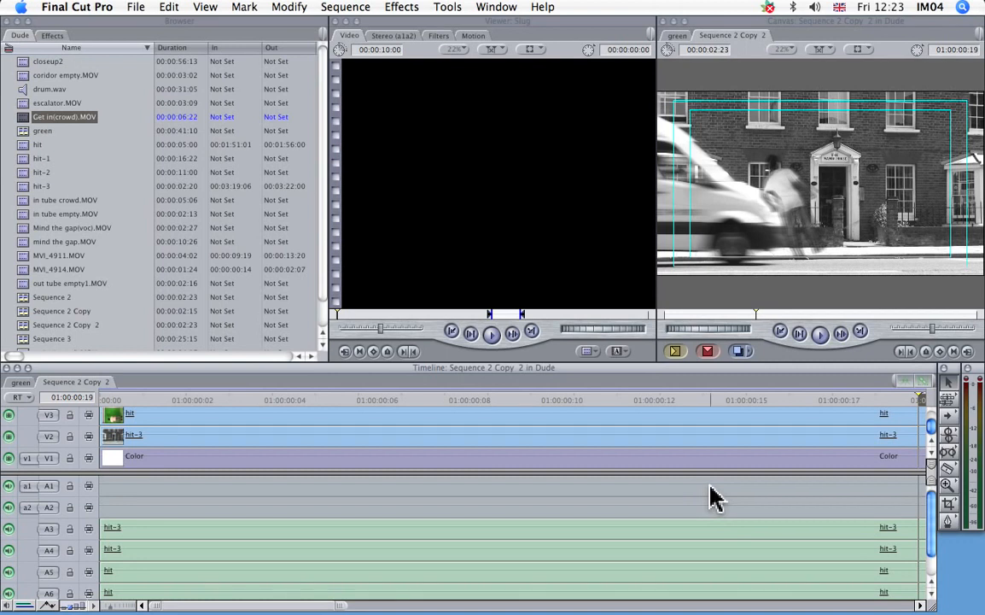
Close the previously opened Dude project.
click(137, 11)
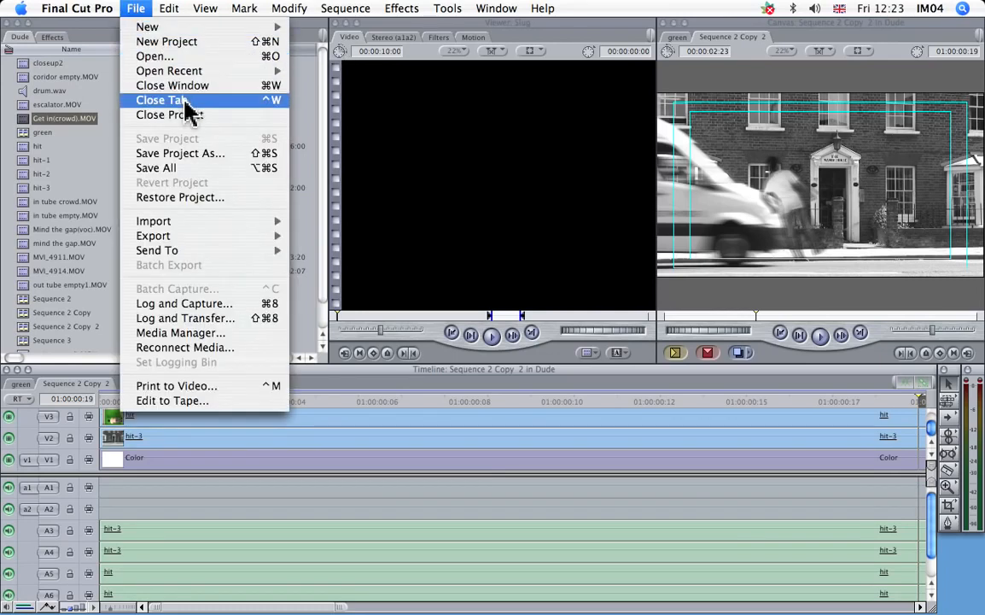
mouse_move(168, 8)
mouse_move(136, 11)
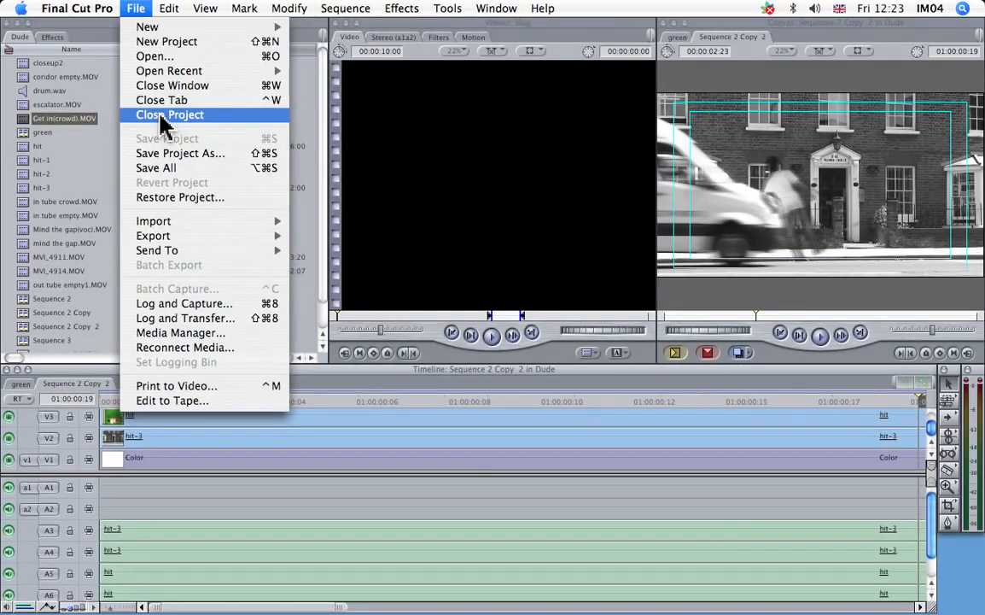
click(162, 118)
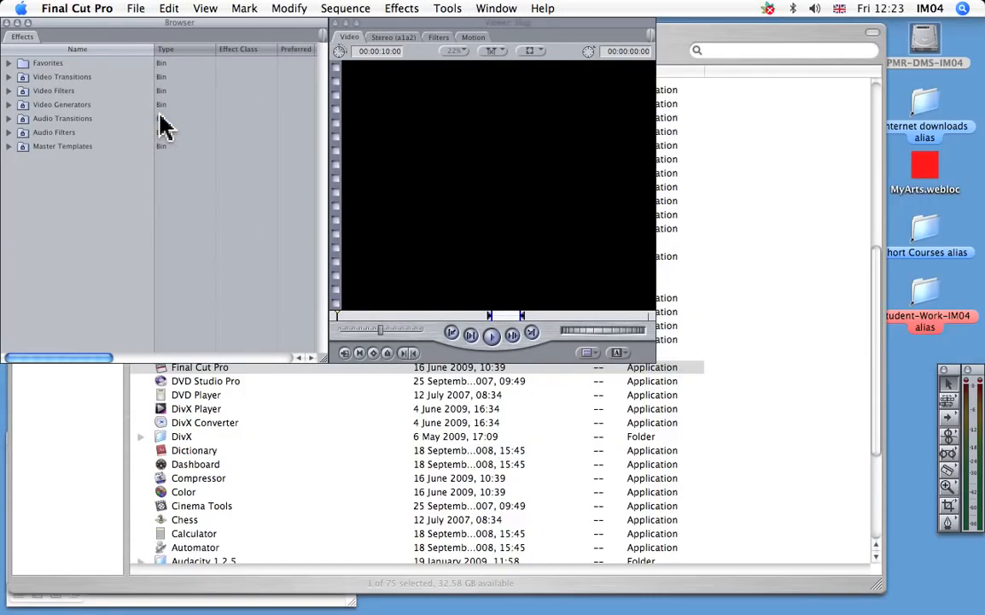
Apply an Easy Setup with the PAL format and the DV-PAL preset.
click(89, 11)
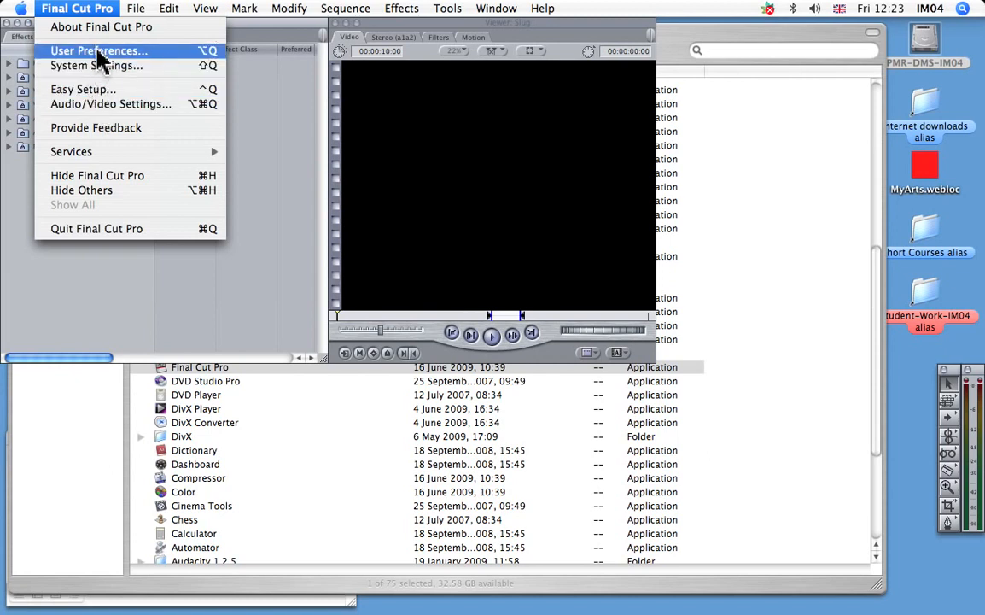
click(110, 91)
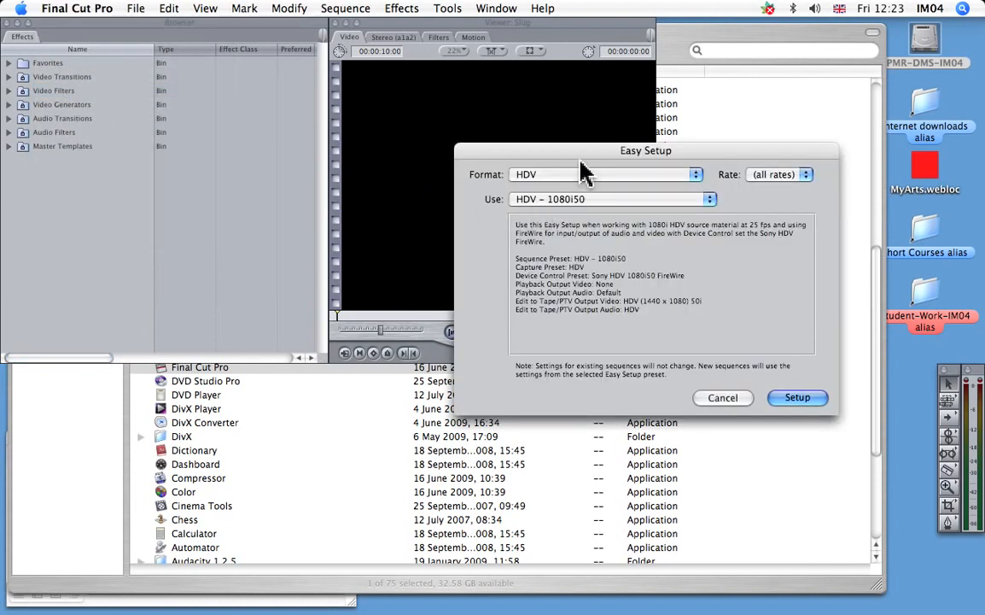
drag(534, 156, 419, 154)
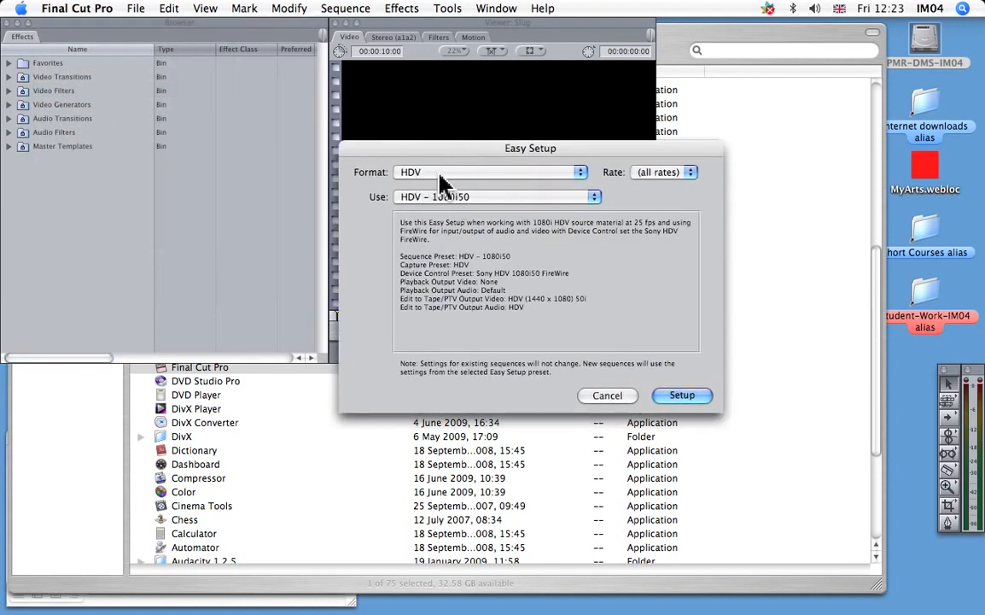
click(440, 175)
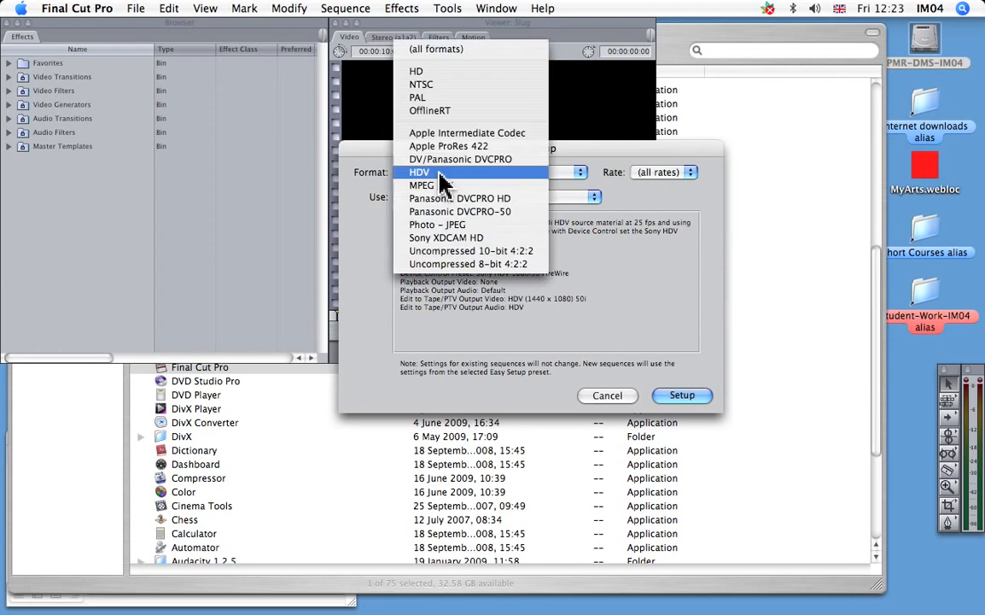
click(435, 105)
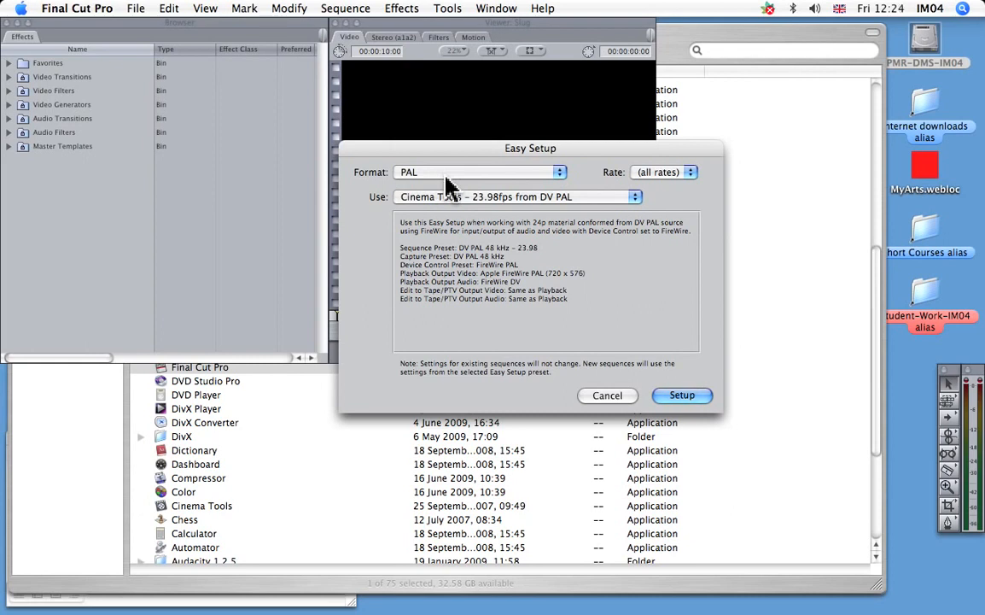
drag(453, 152, 427, 144)
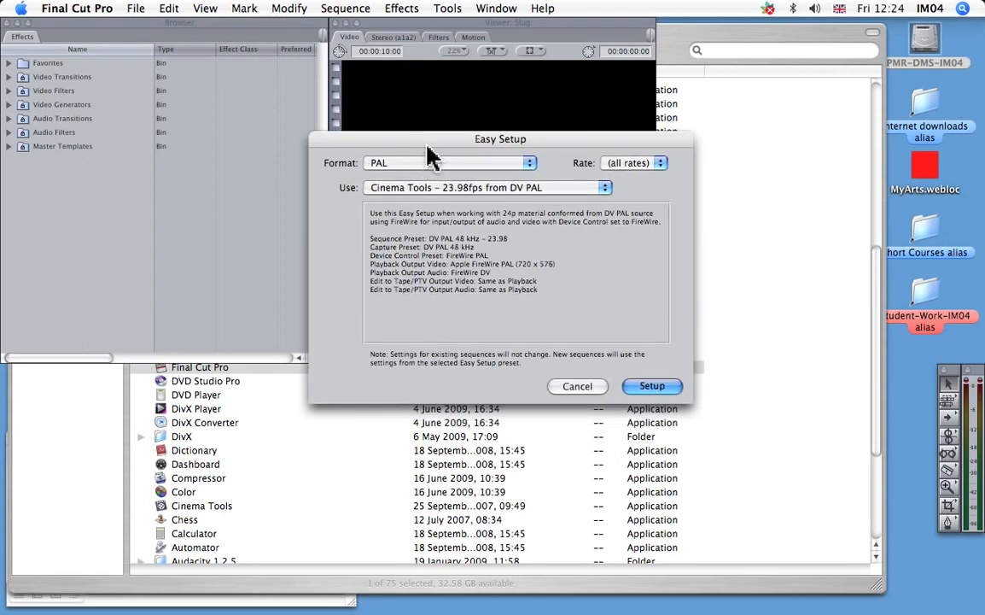
click(511, 191)
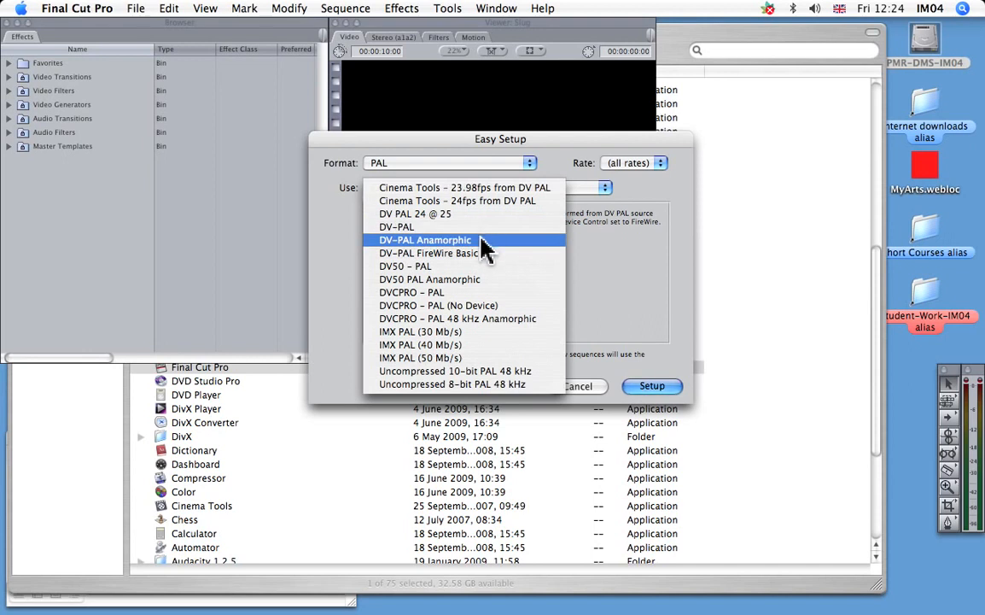
click(421, 228)
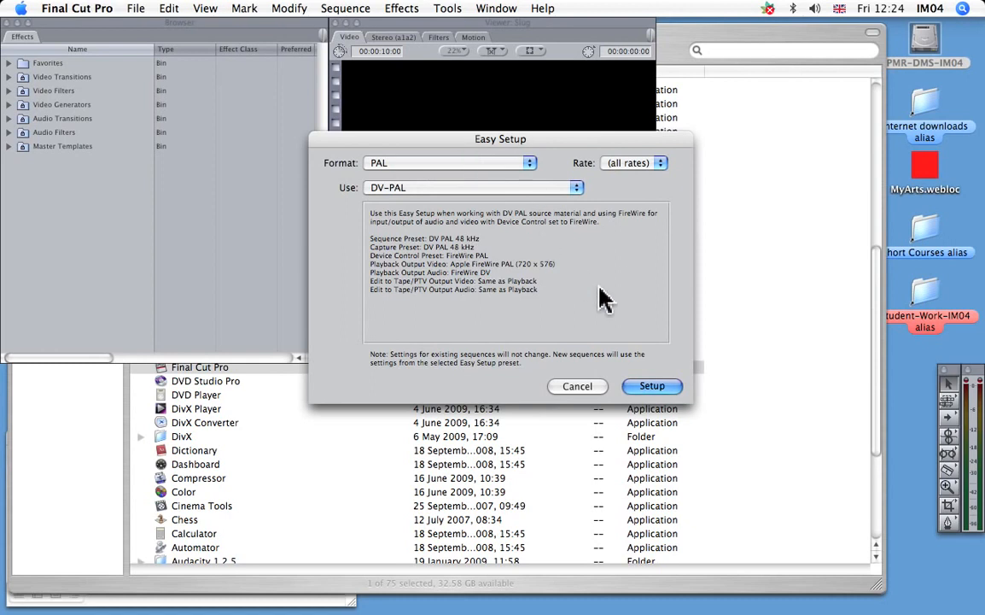
drag(547, 140, 511, 140)
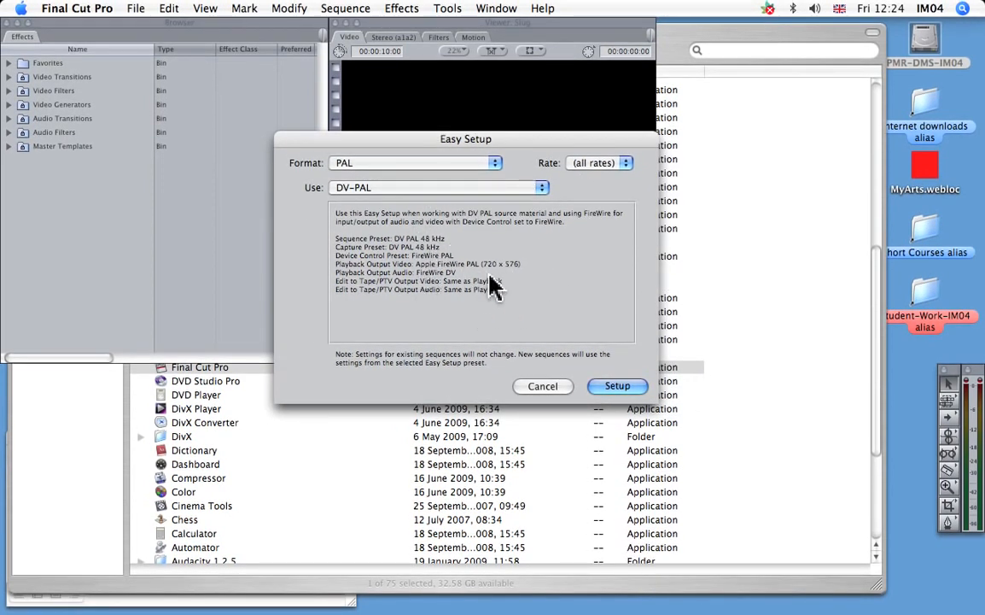
click(619, 387)
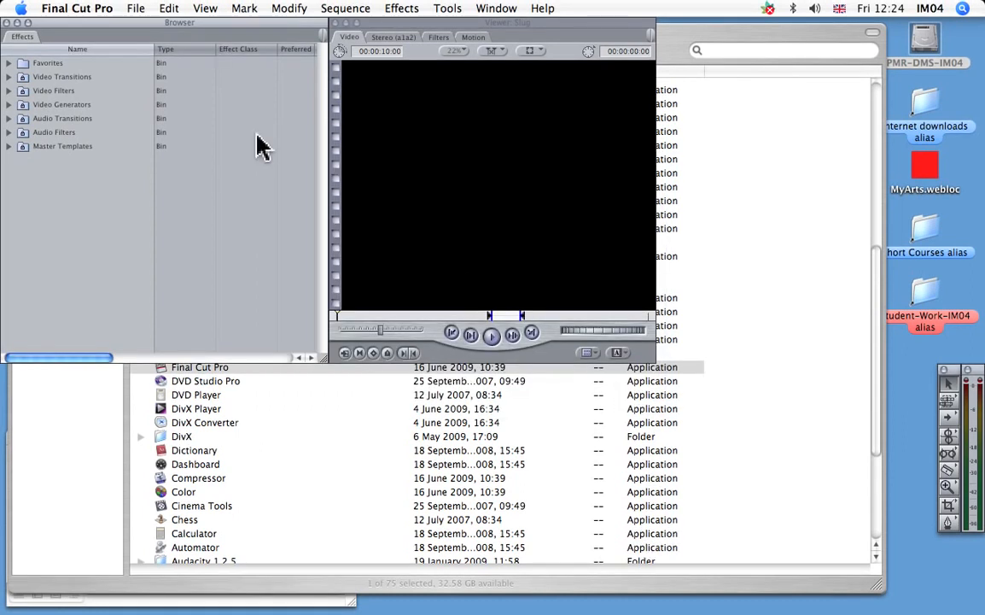
Create a new project and, while choosing its save location, add a folder with the person's name inside Movies.
click(135, 10)
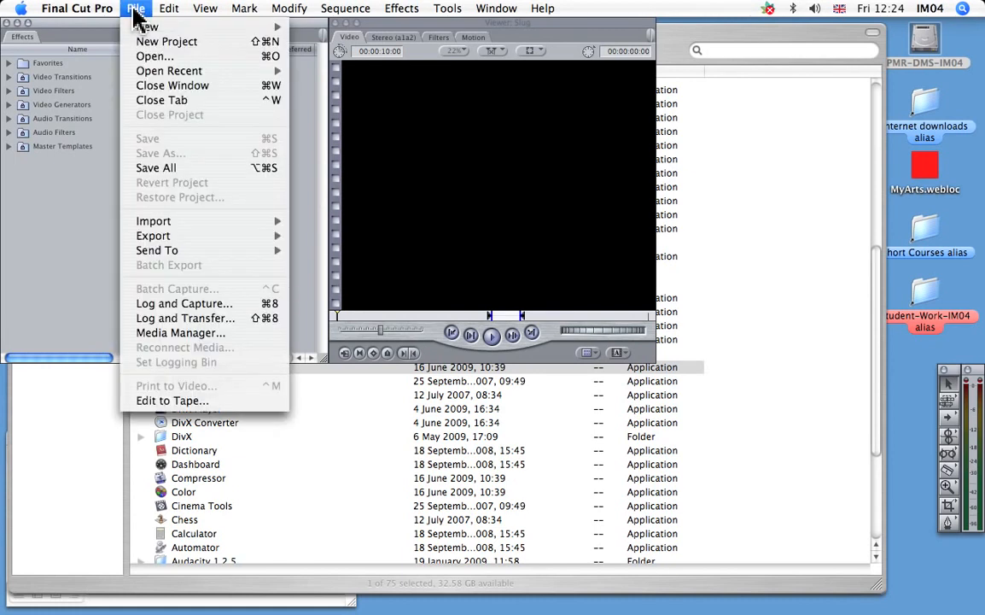
click(234, 43)
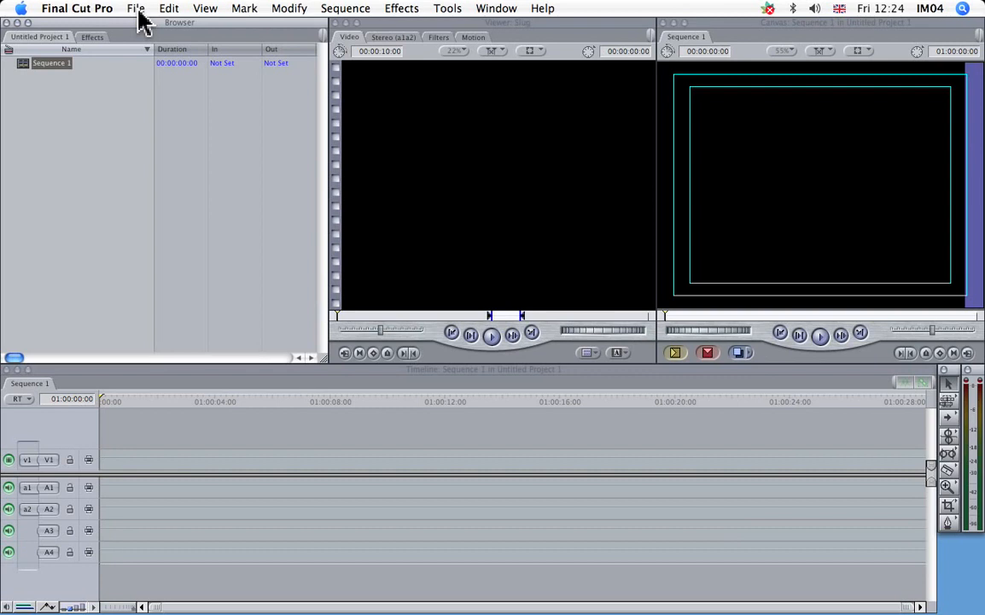
click(137, 10)
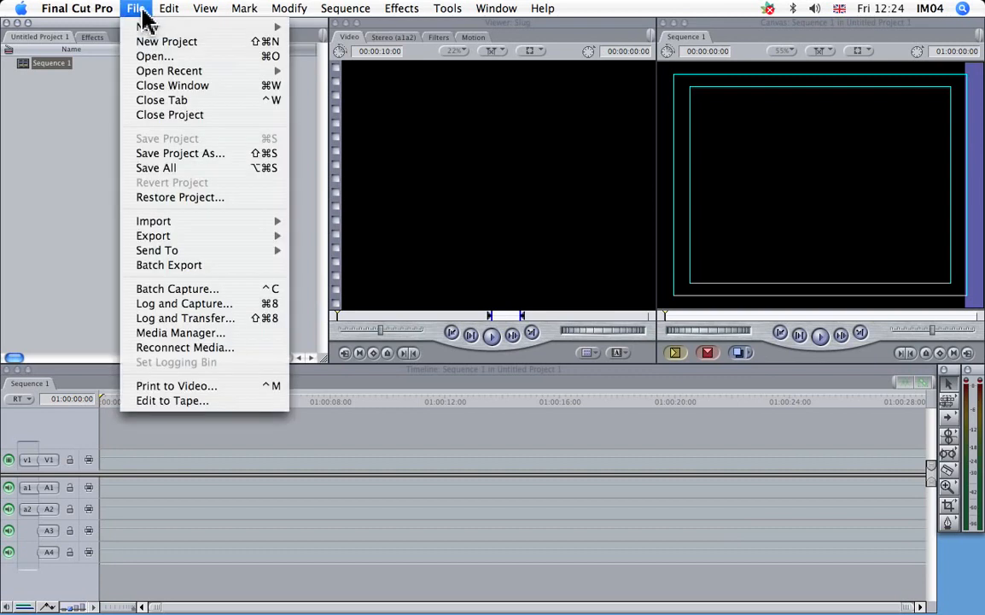
click(181, 155)
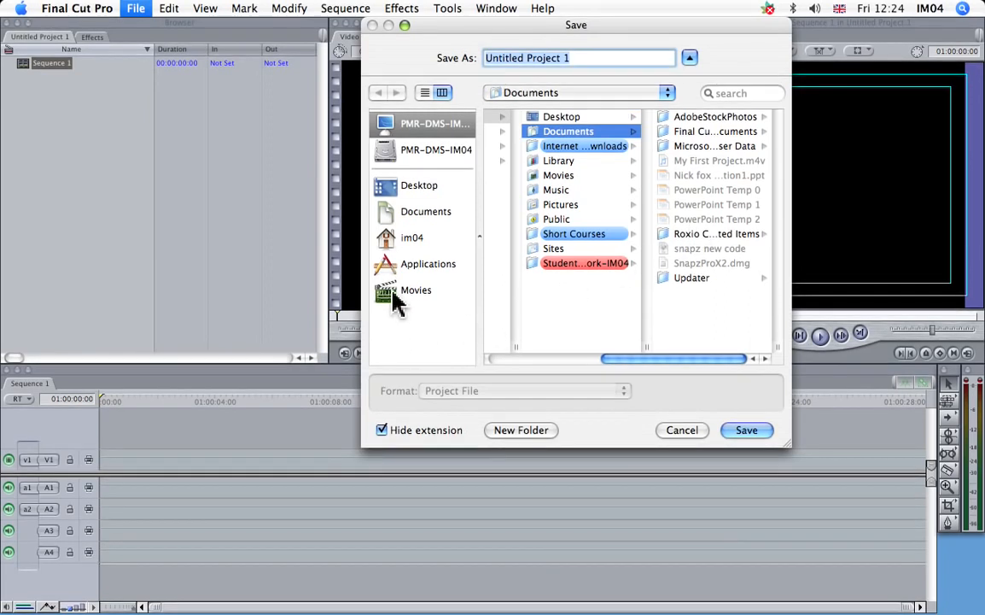
click(398, 301)
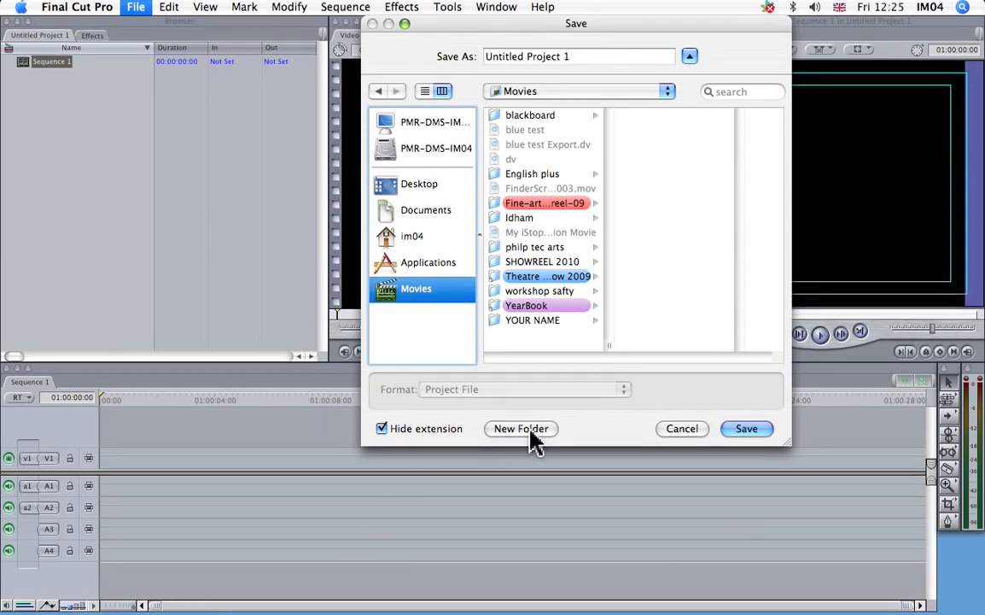
click(527, 431)
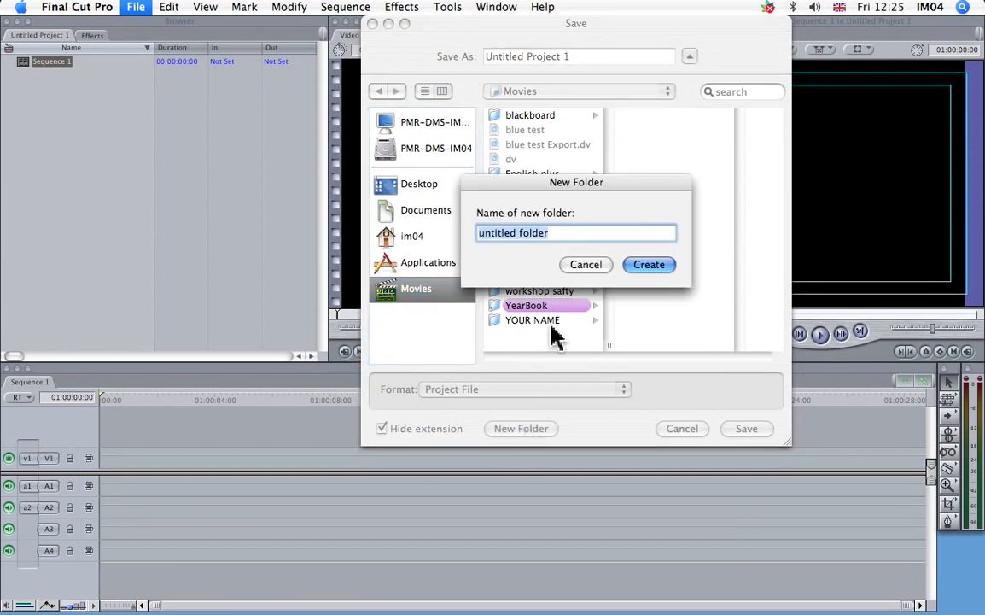
text(Chris F)
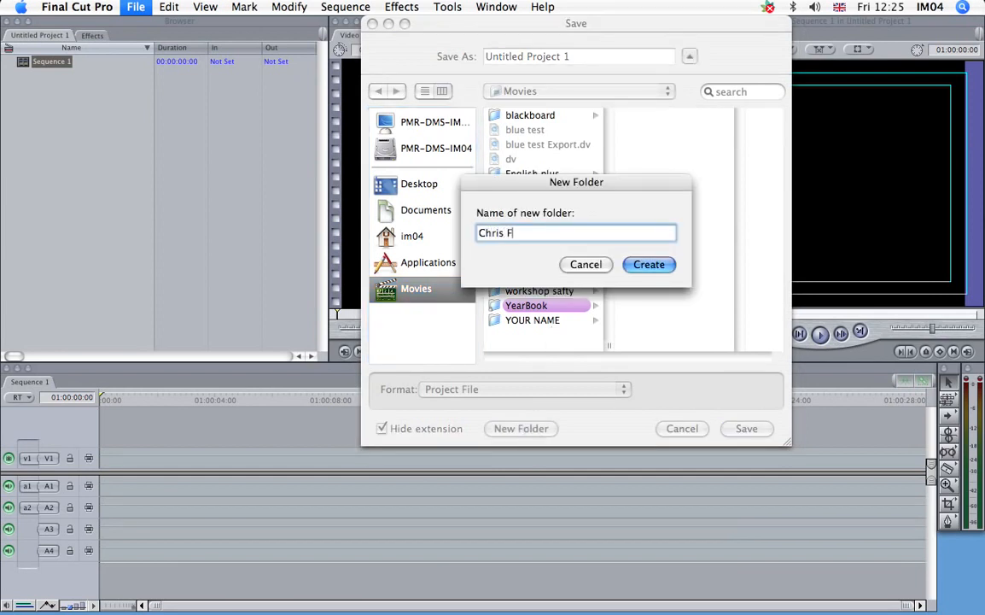
click(647, 266)
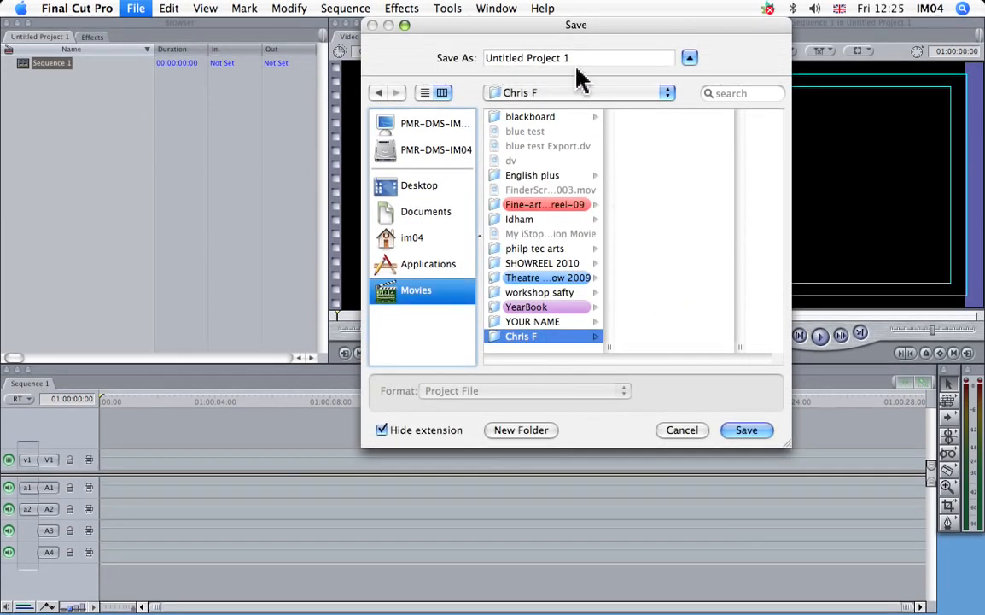
Save the project as test in the newly created folder.
key(Tab)
text(tes)
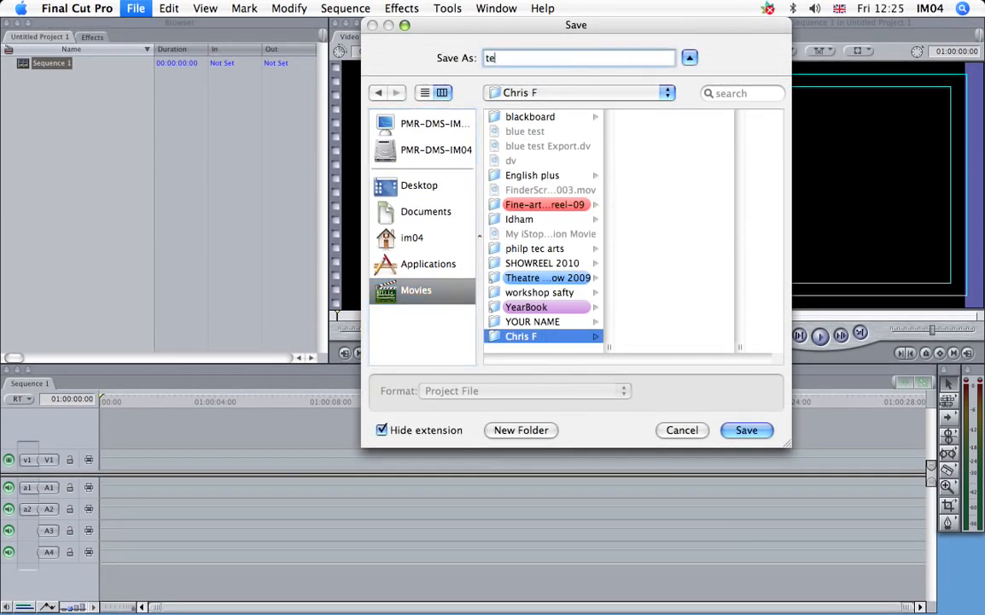
text(t)
click(749, 429)
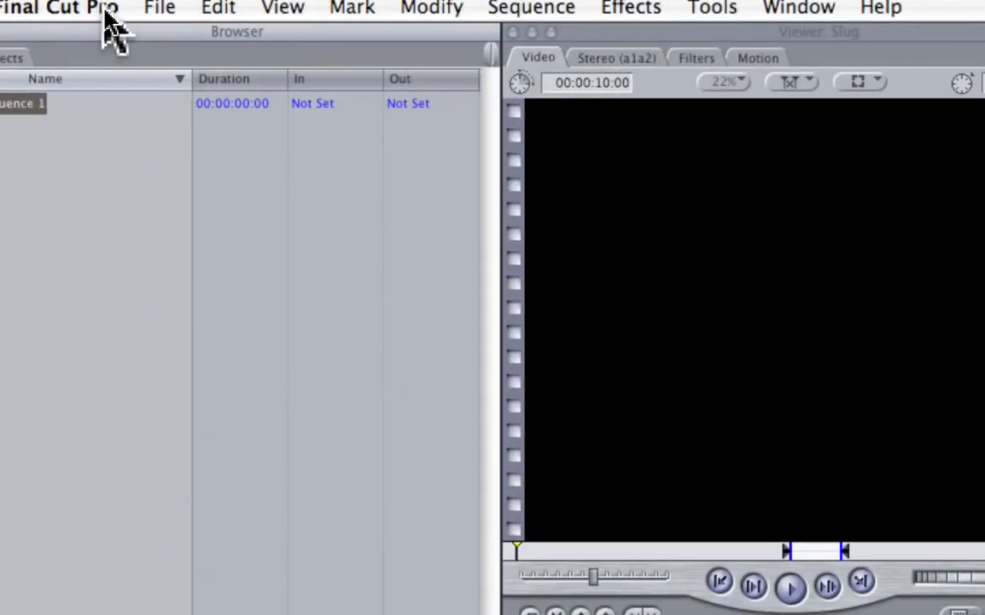
In the system settings, set the first capture and render scratch disk to the new personally named folder in Movies.
click(26, 7)
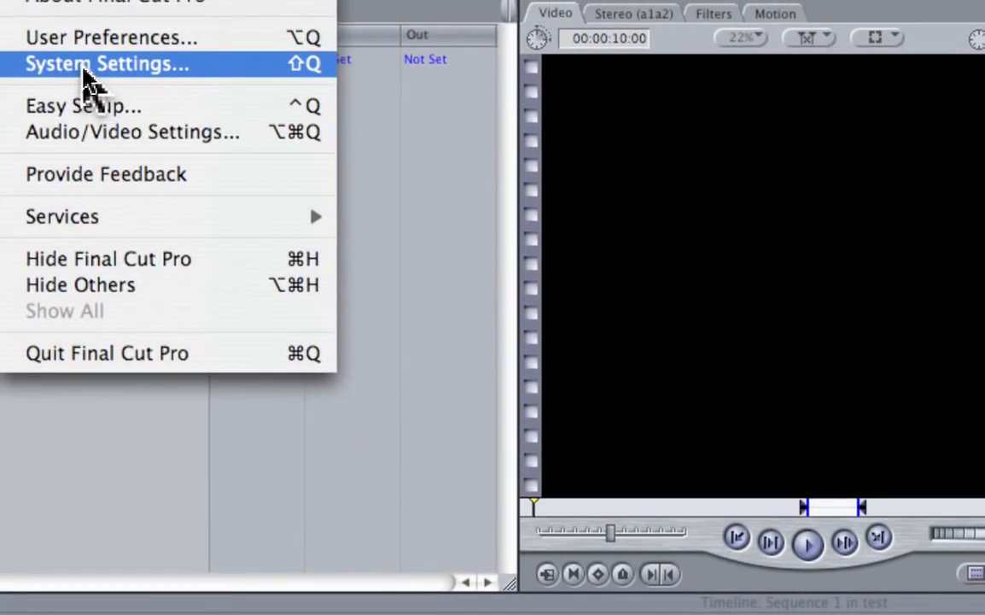
click(85, 73)
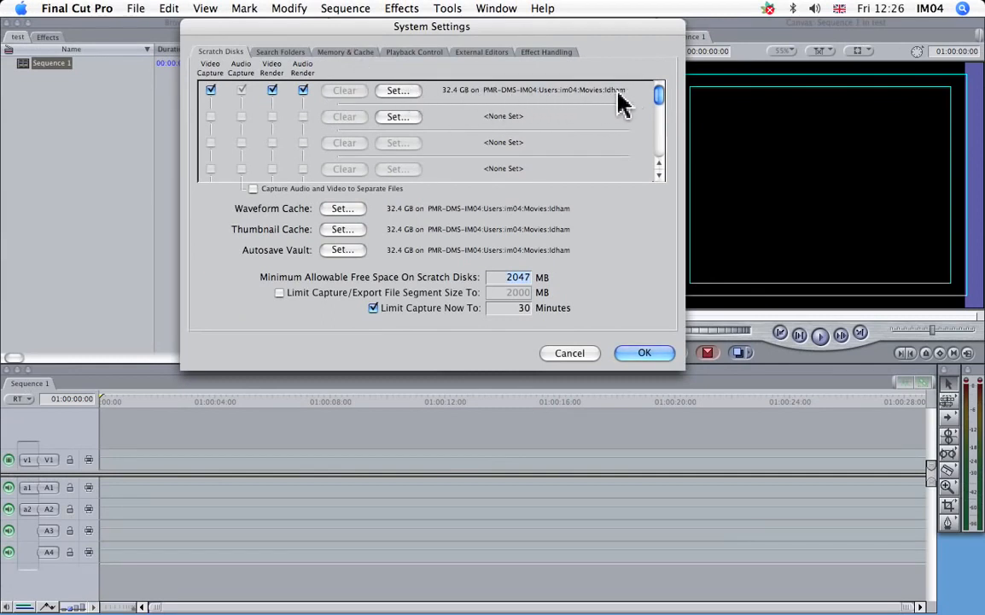
click(404, 94)
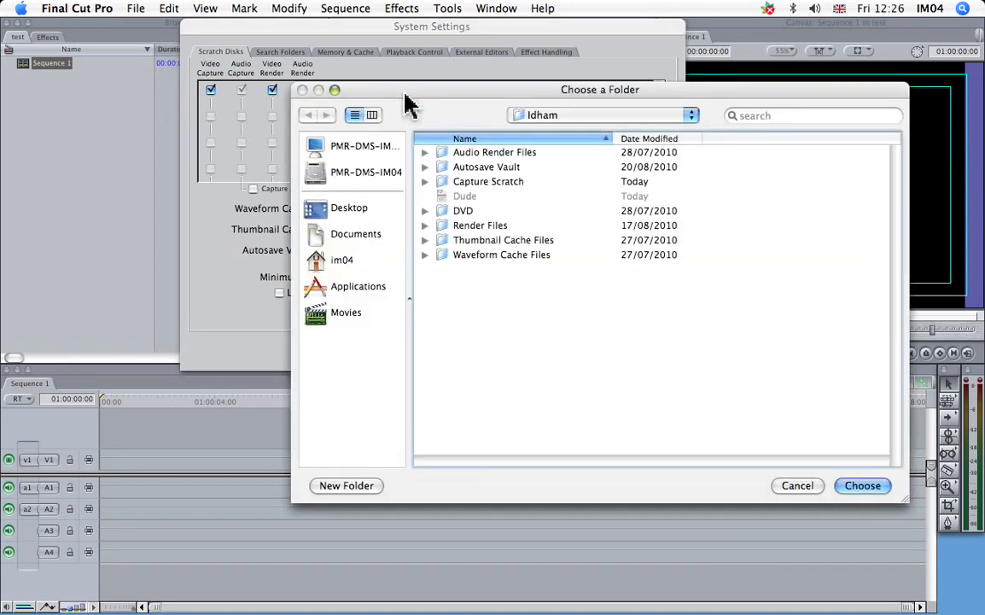
drag(432, 99, 402, 92)
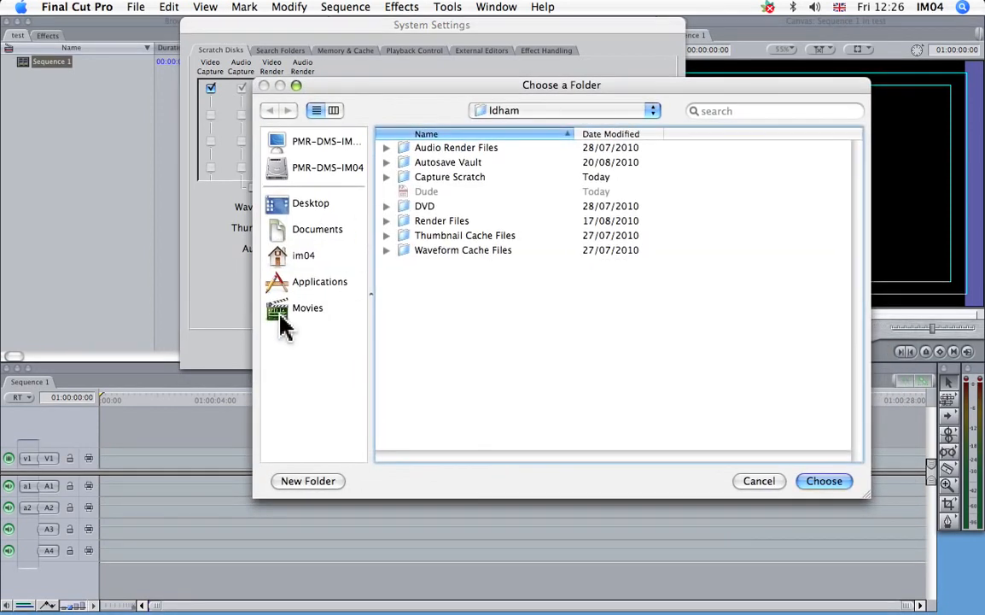
click(283, 314)
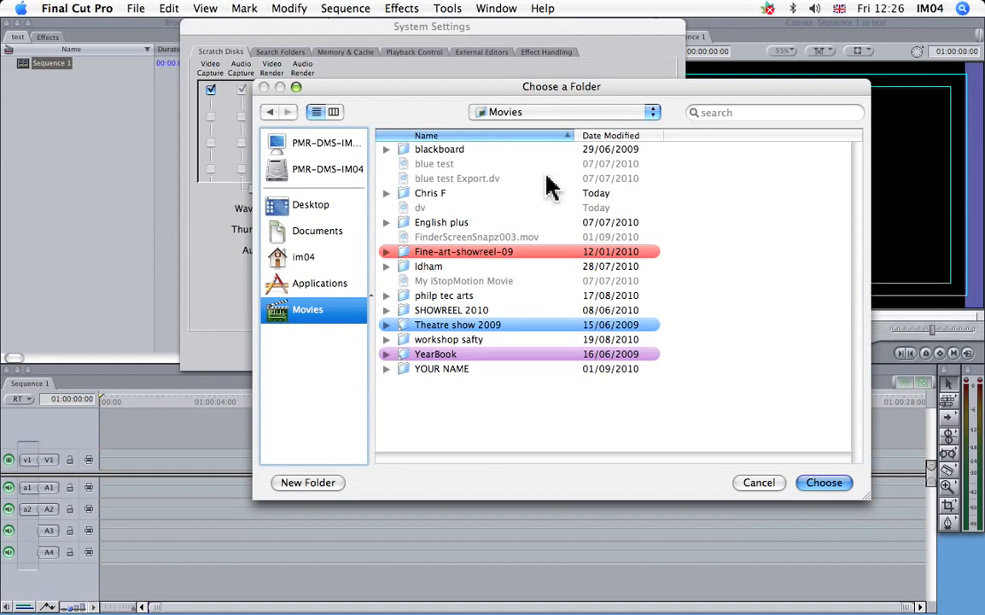
click(601, 136)
click(413, 150)
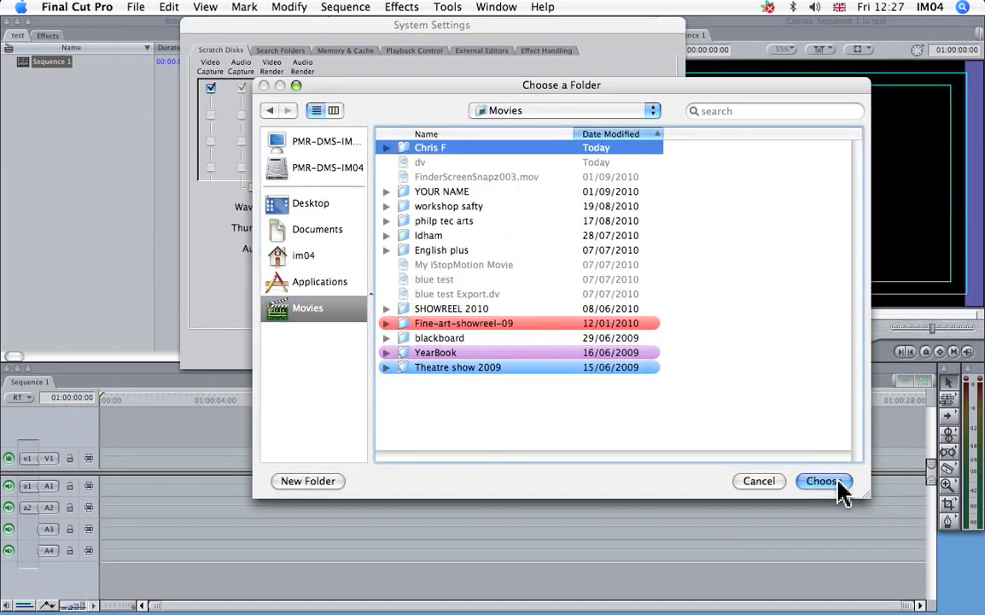
click(821, 481)
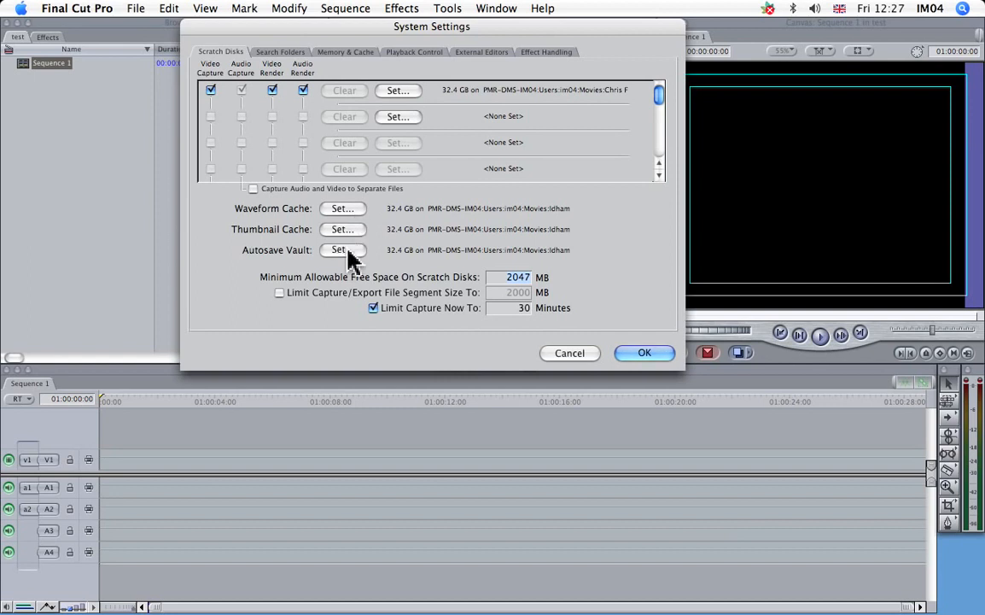
Set the Autosave Vault location to the same personally named folder in Movies.
click(346, 251)
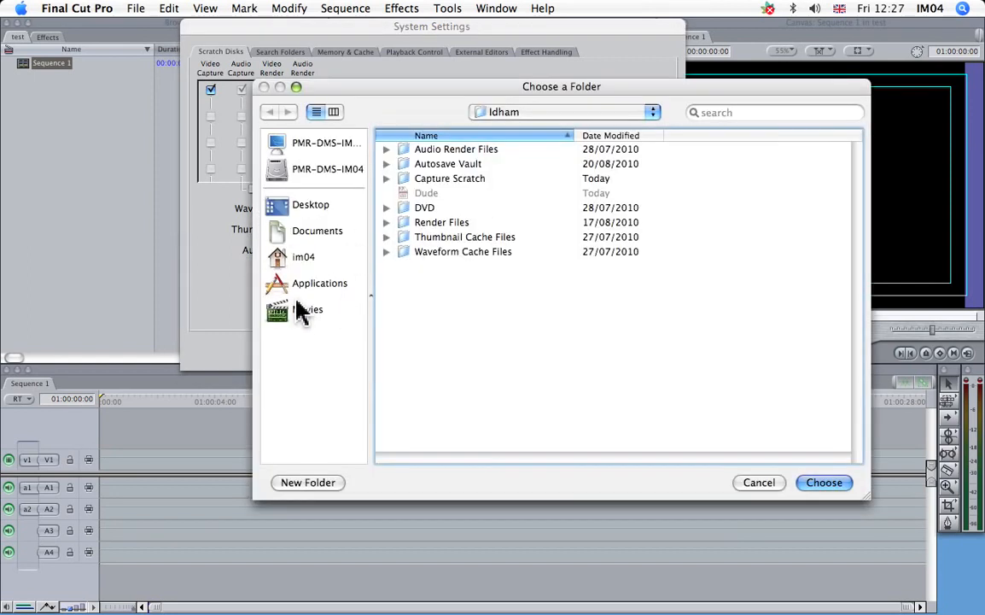
click(300, 311)
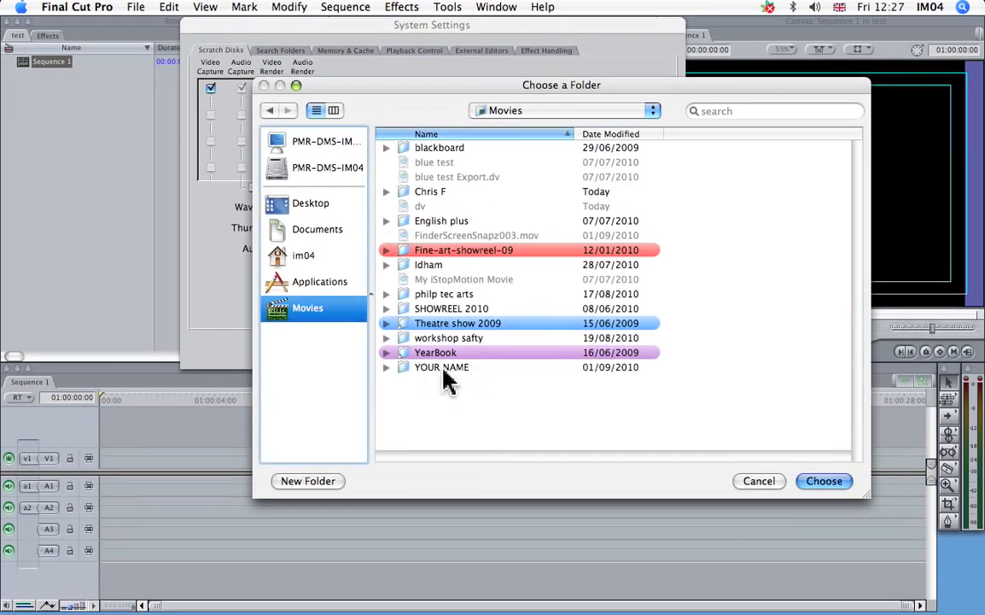
click(598, 135)
click(448, 151)
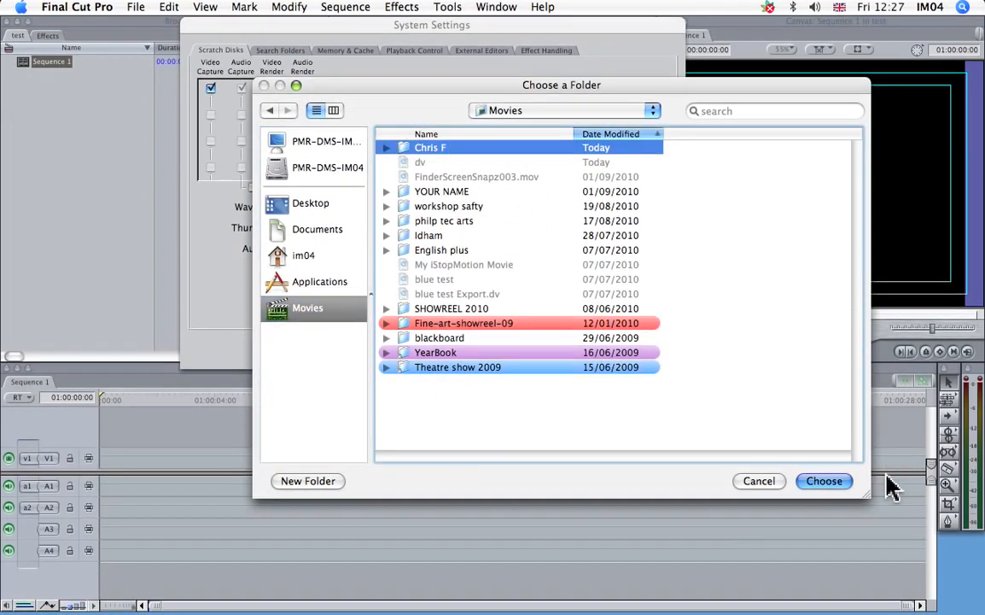
click(828, 481)
Set the Waveform Cache location to the personally named folder in Movies.
click(350, 209)
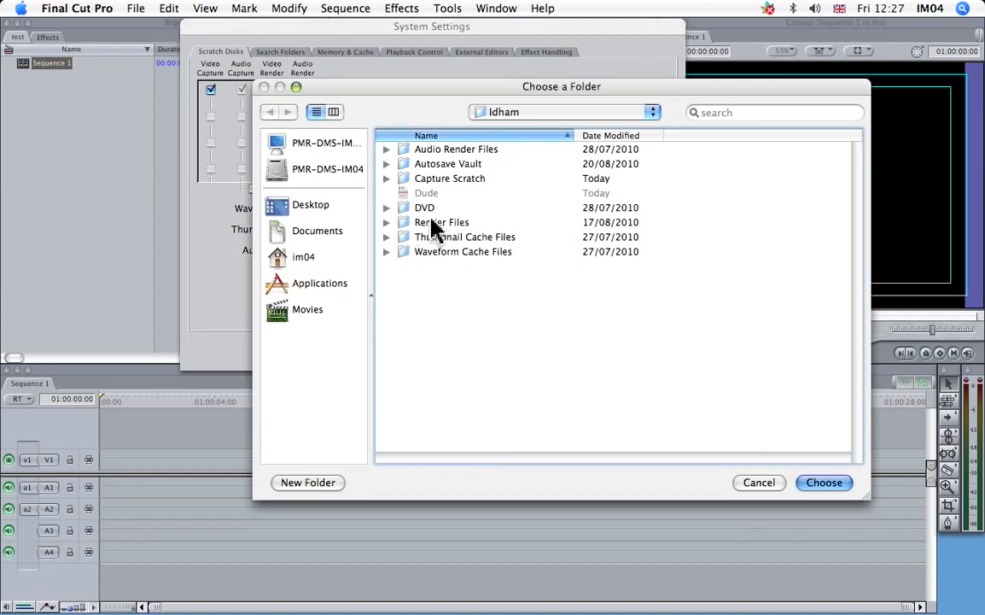
click(298, 311)
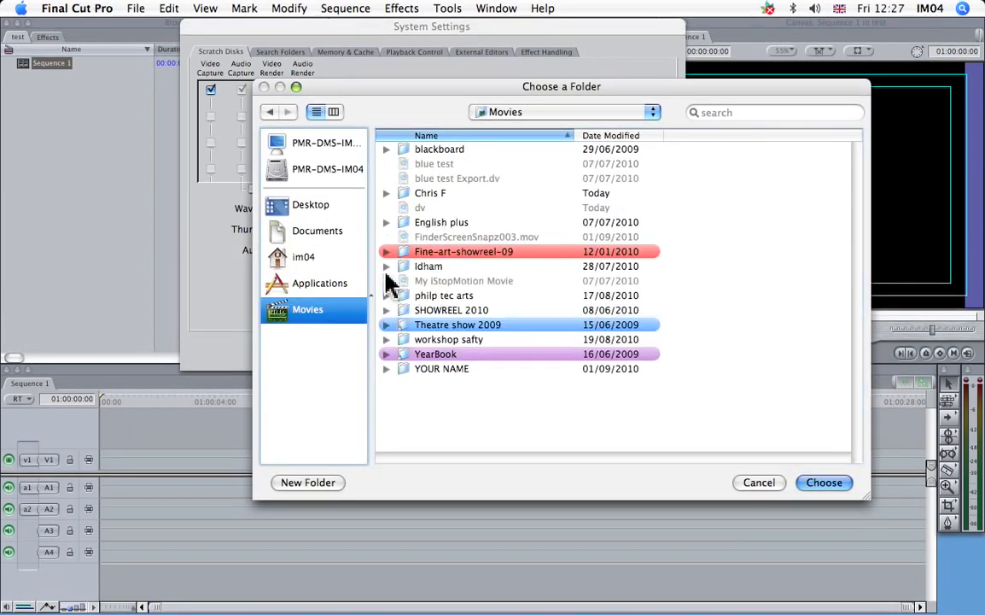
click(600, 137)
click(427, 149)
click(825, 482)
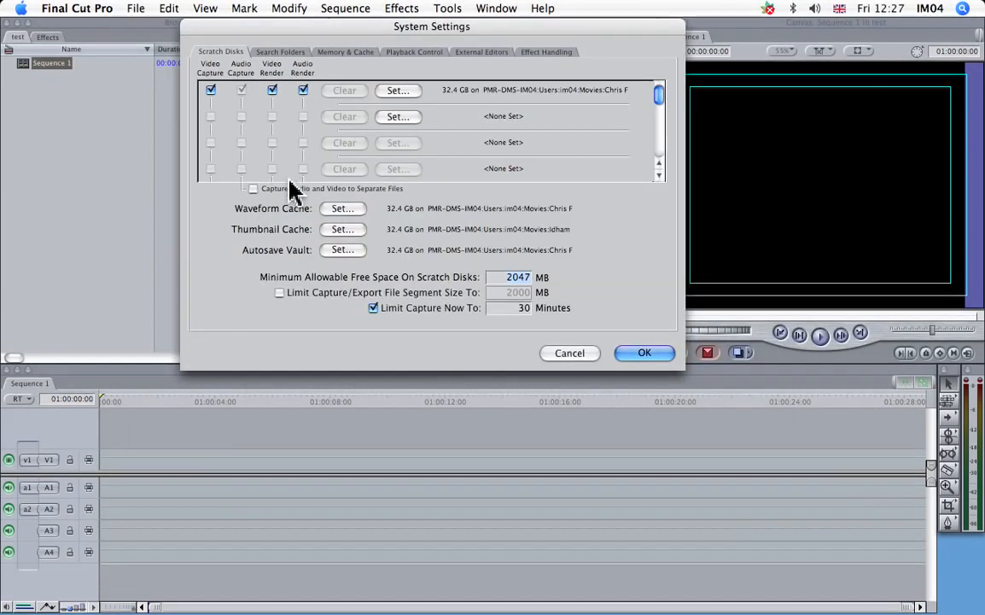
Set the Thumbnail Cache location to the personally named folder in Movies and apply the system settings.
click(342, 229)
click(310, 311)
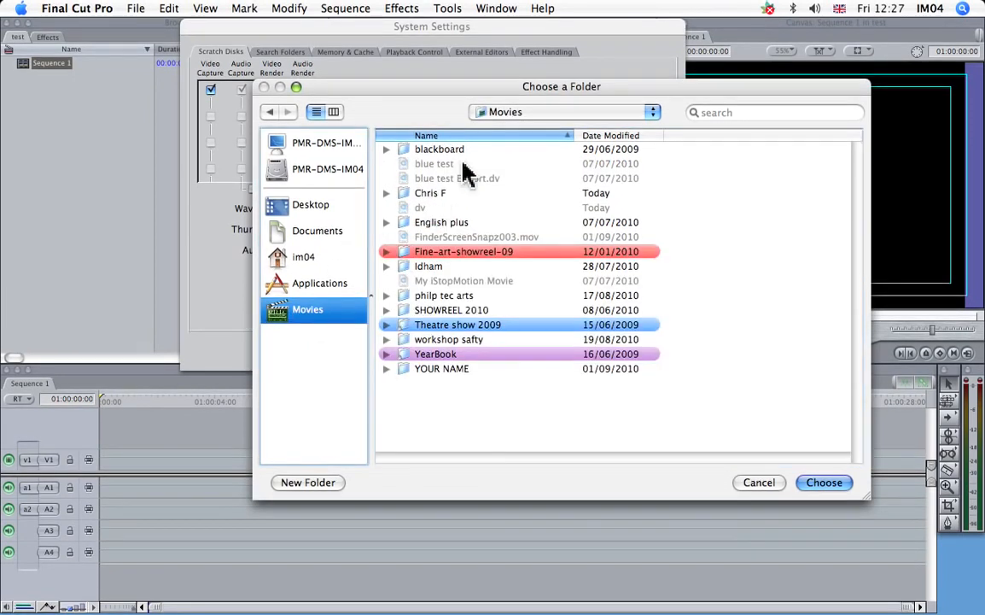
click(600, 136)
click(431, 149)
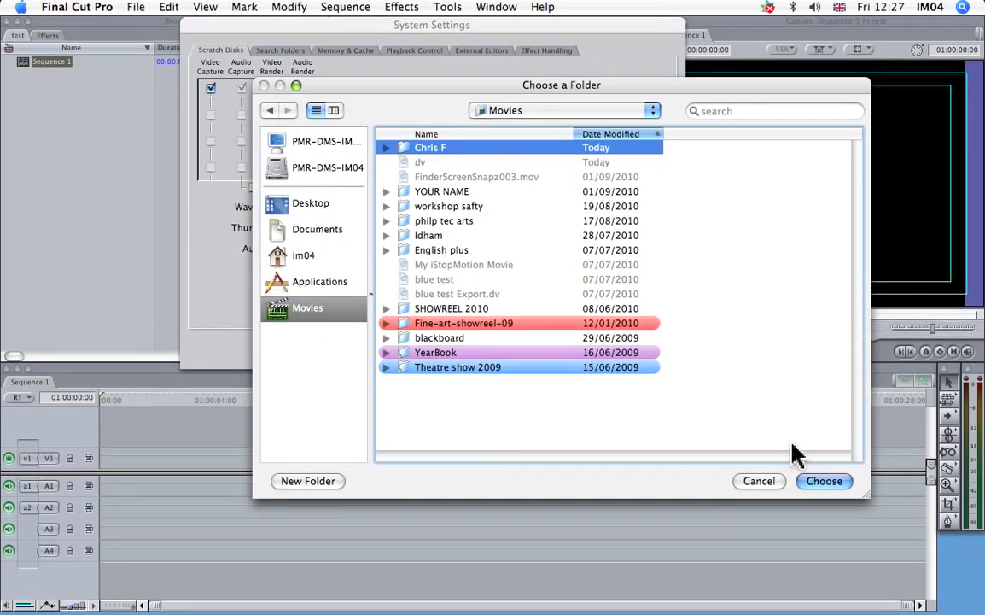
click(824, 481)
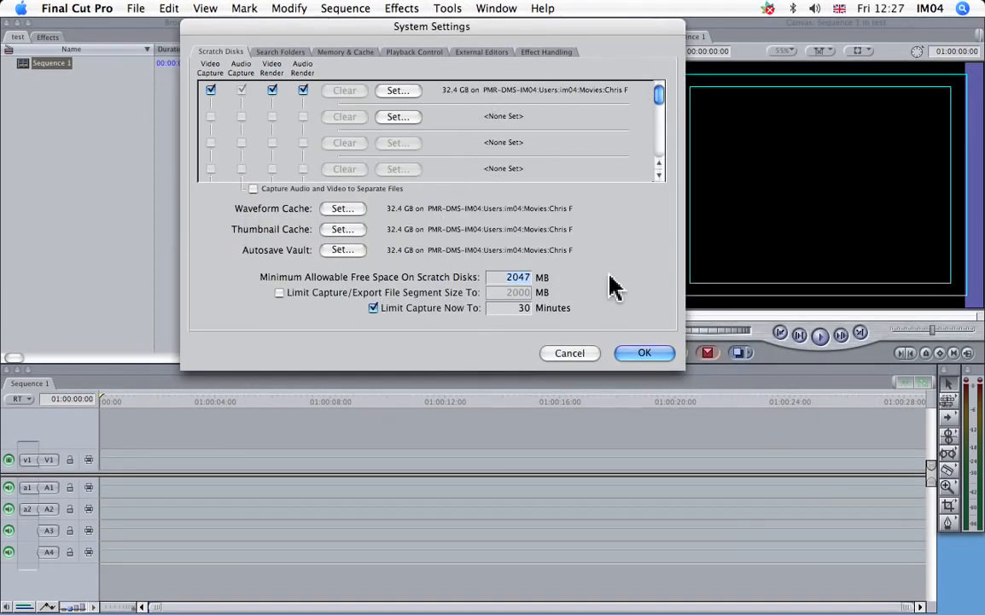
click(645, 351)
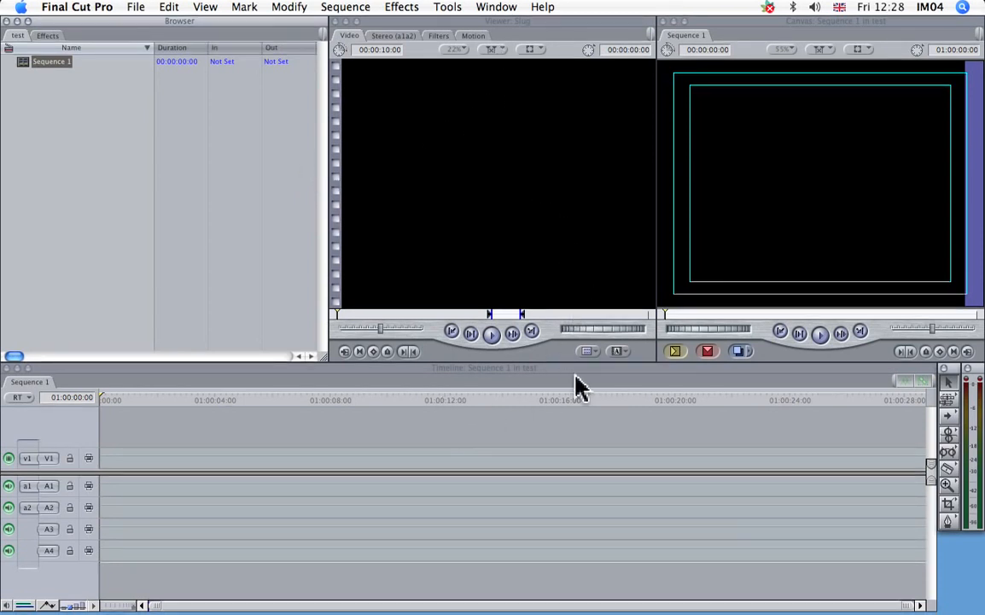
Enlarge the Timeline upward and shift the boundary between the Viewer and Canvas to widen the Canvas.
mouse_move(647, 360)
mouse_down()
mouse_move(642, 313)
mouse_move(638, 349)
mouse_up()
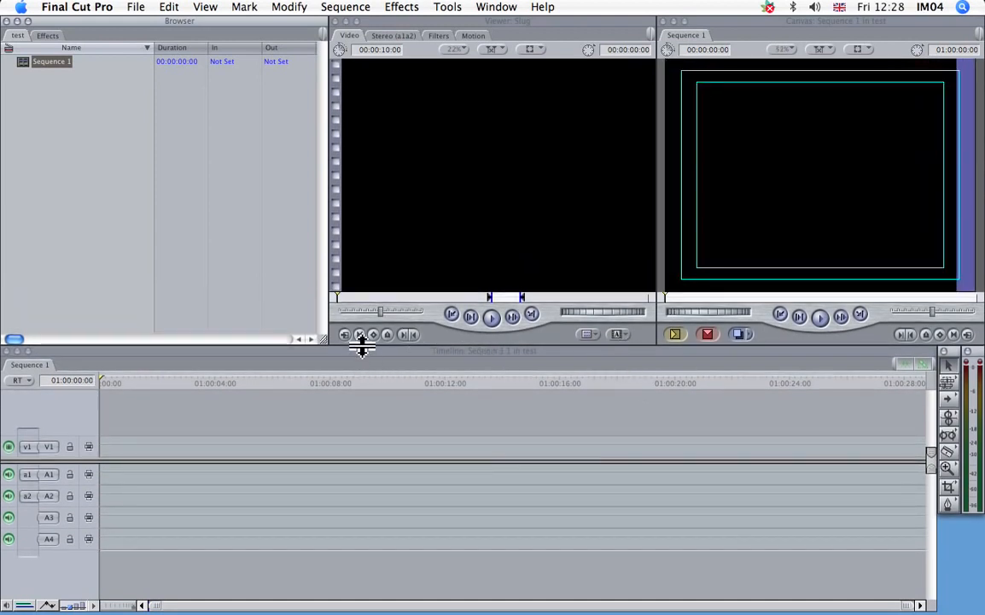
drag(479, 345, 482, 325)
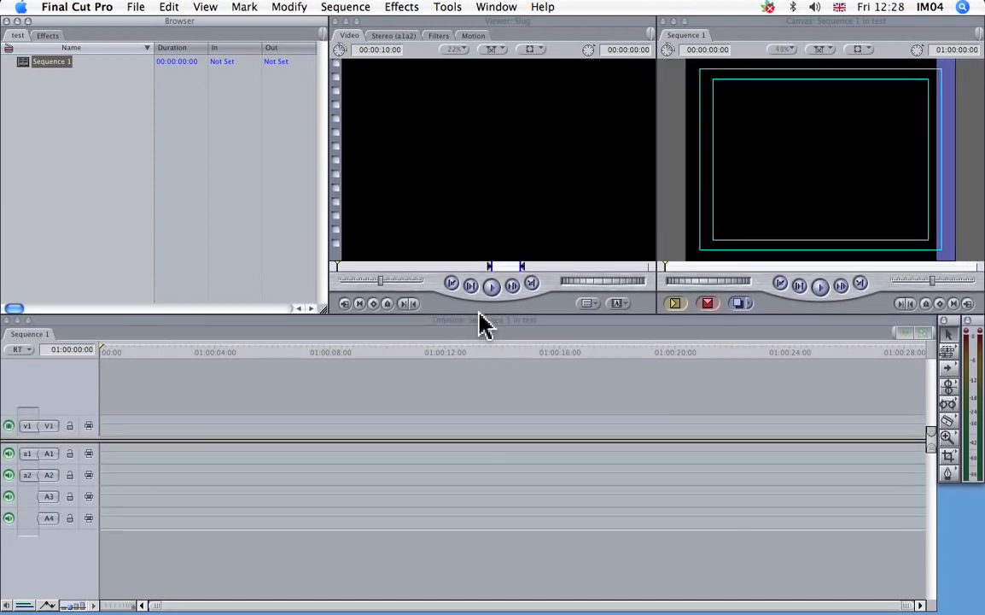
drag(655, 242, 631, 247)
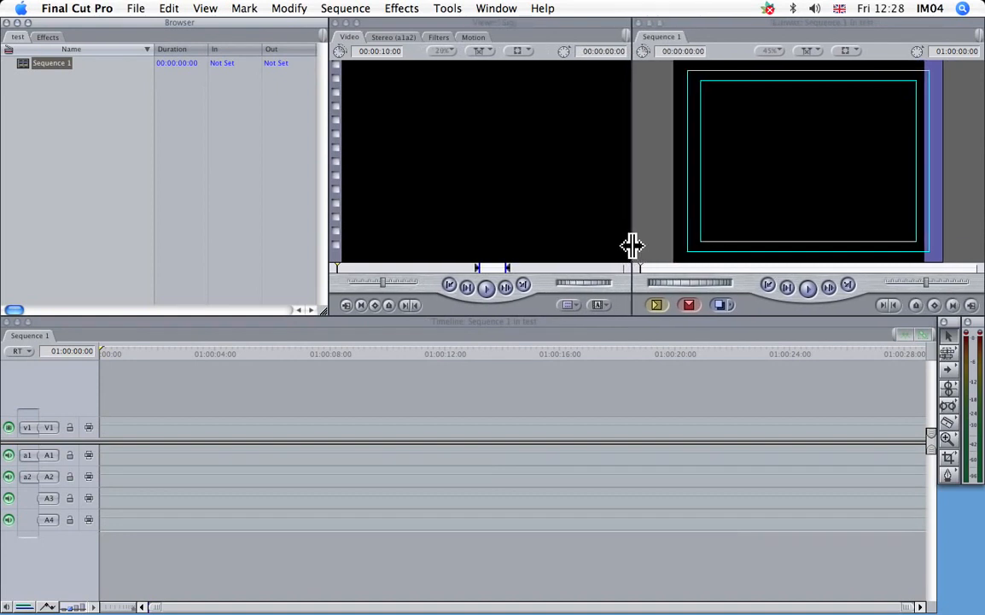
Arrange the workspace windows in the Two Up layout.
click(496, 10)
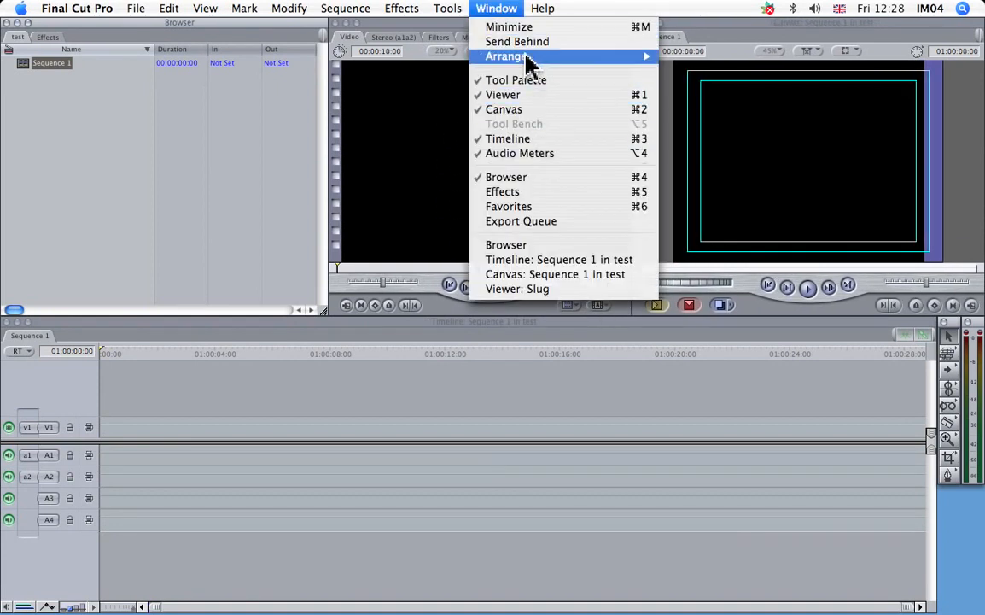
mouse_move(504, 57)
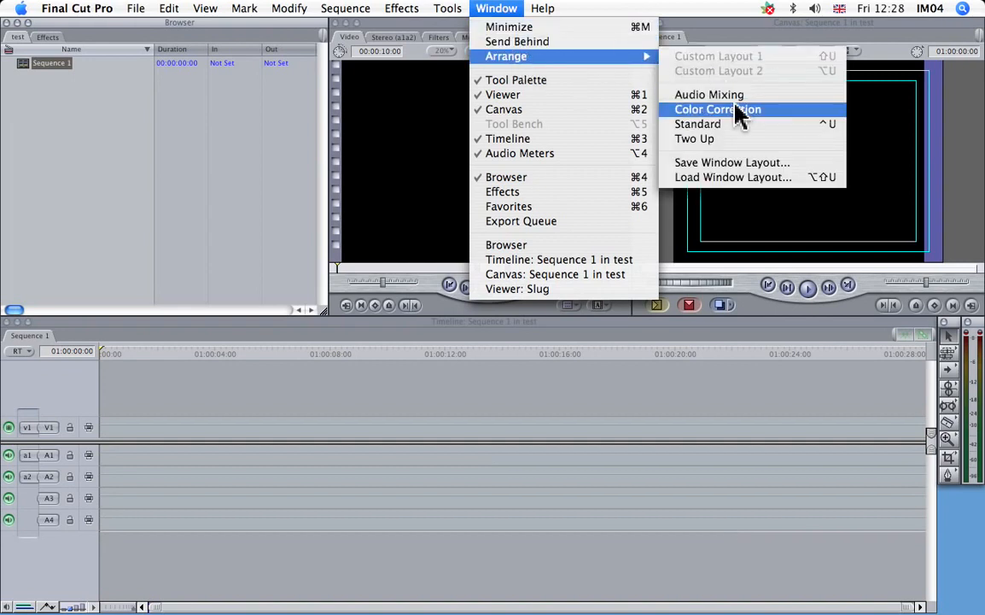
click(707, 140)
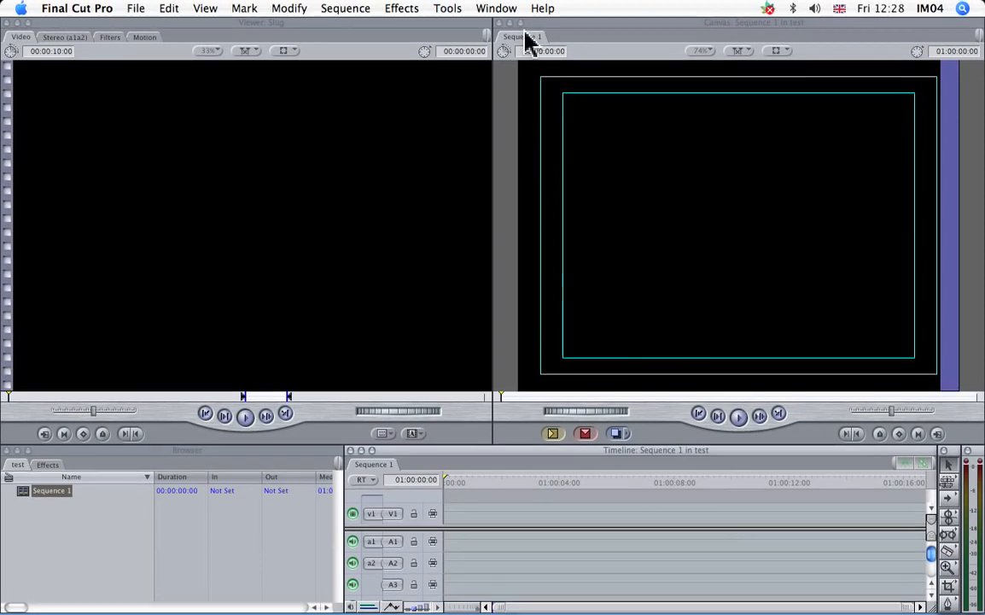
Return the workspace windows to the Standard layout.
click(502, 10)
mouse_move(593, 55)
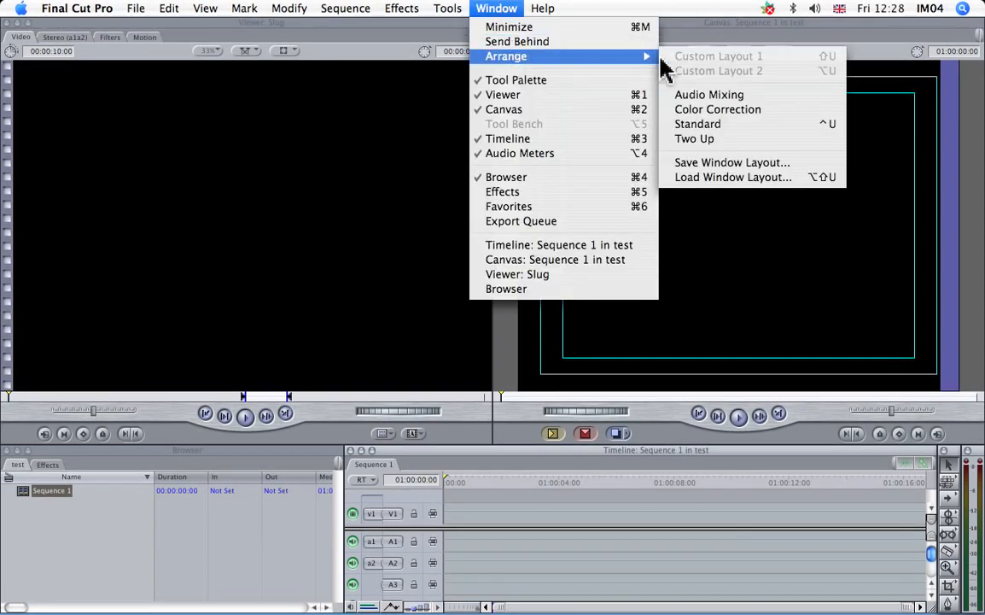
click(722, 128)
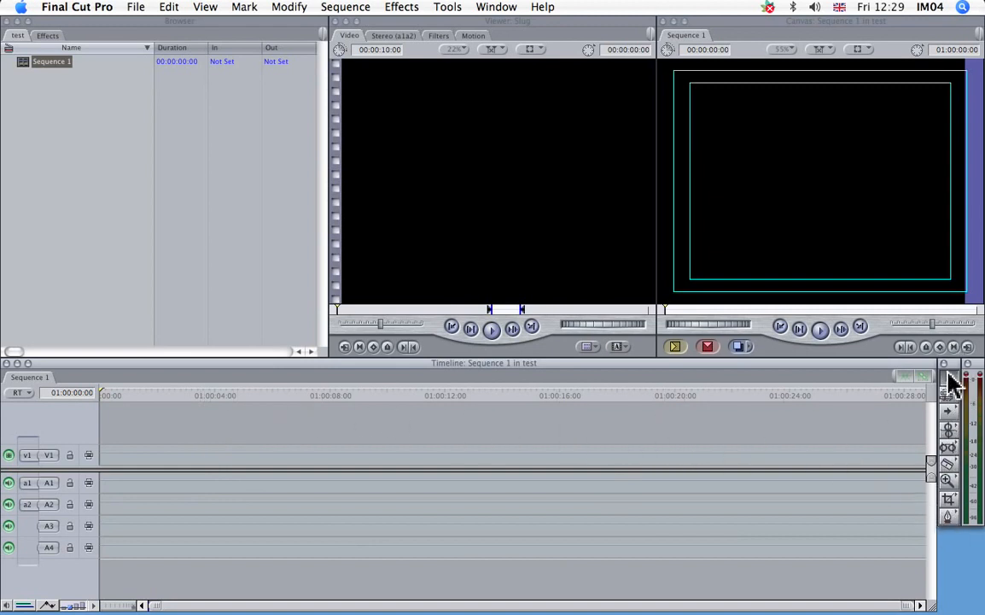
Close the floating Tool Palette beside the Timeline.
click(508, 11)
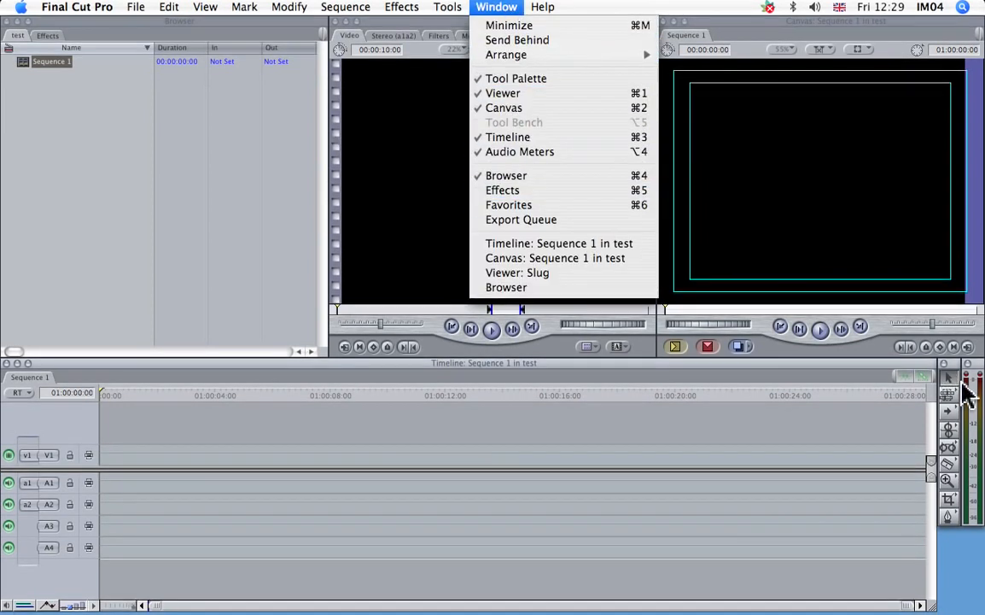
click(954, 362)
click(944, 366)
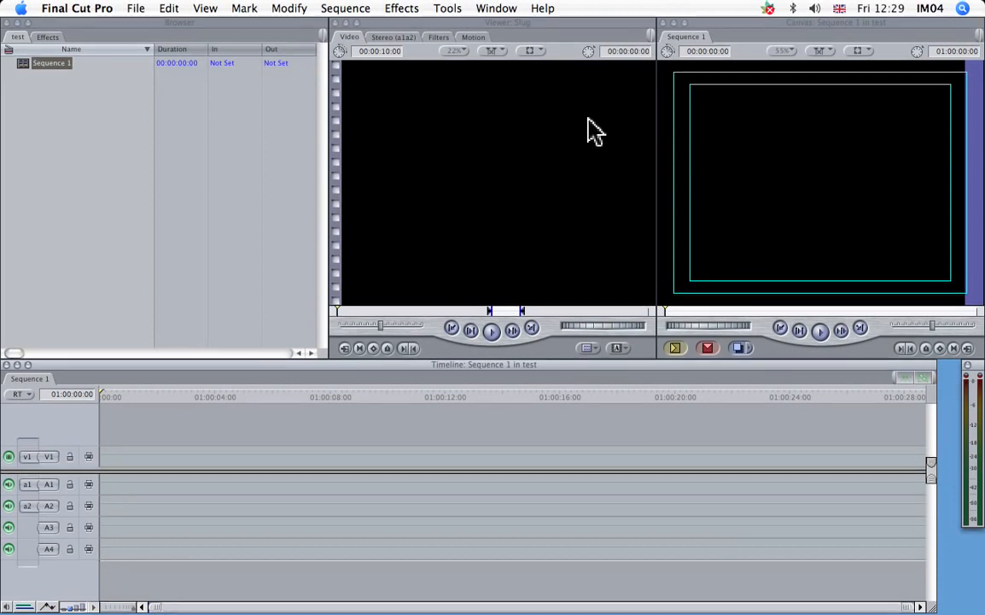
Show the Tool Palette again and deselect Sequence 1 in the Browser.
click(498, 8)
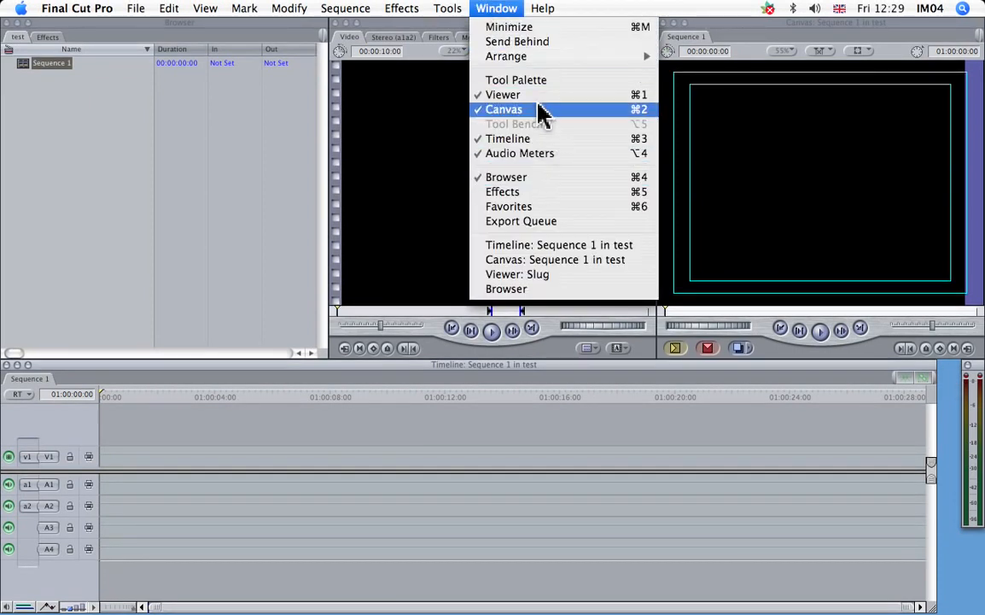
click(530, 83)
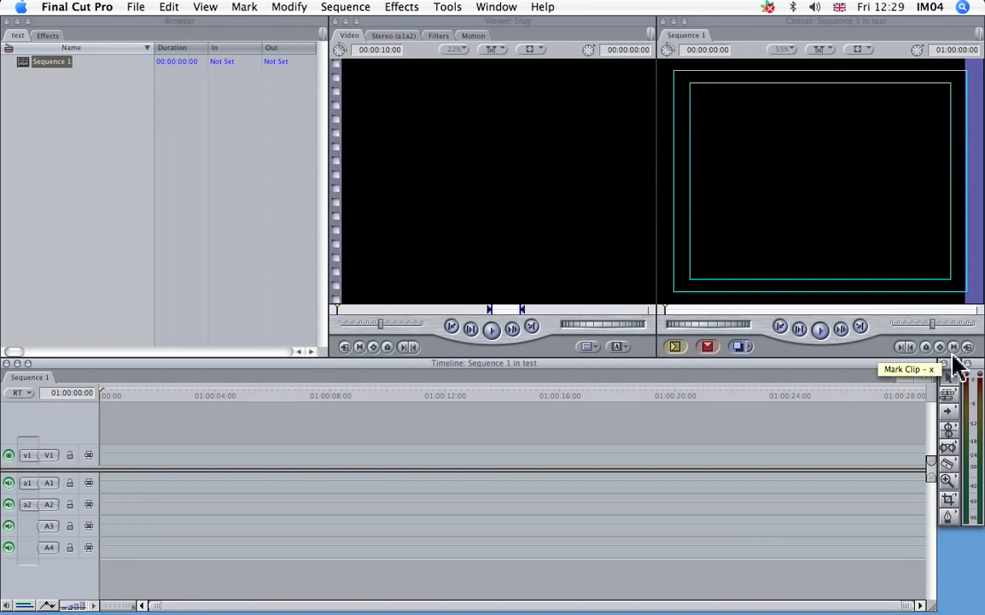
click(76, 151)
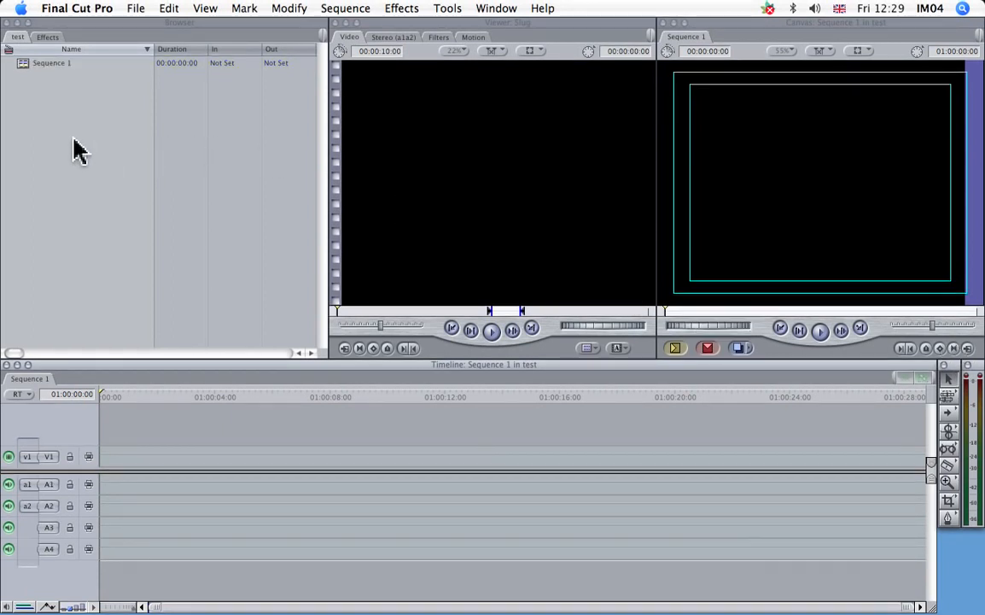